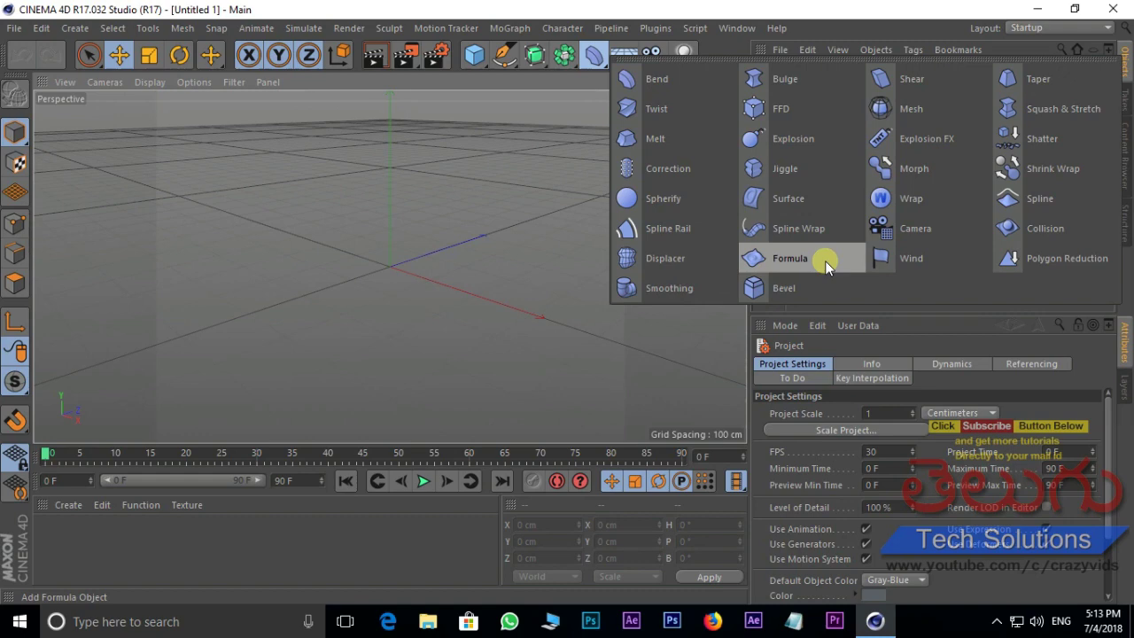
Add a 600 × 100 × 600 cm Landscape primitive to the empty scene.
{"action": "left_click", "coordinate": [442, 210]}
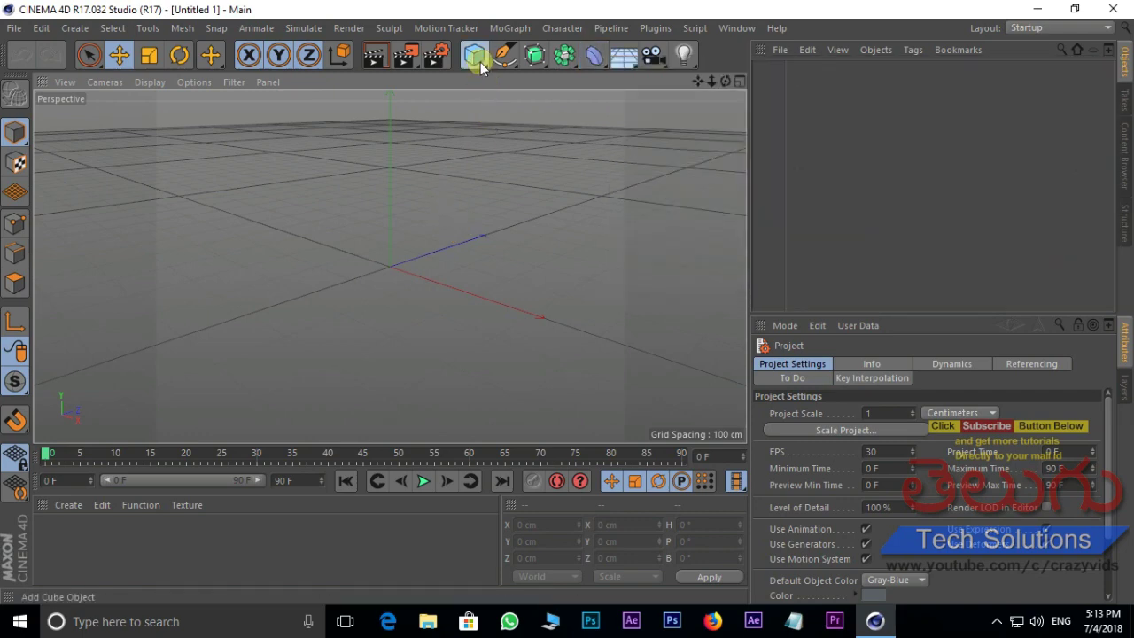
{"action": "left_click", "coordinate": [480, 67]}
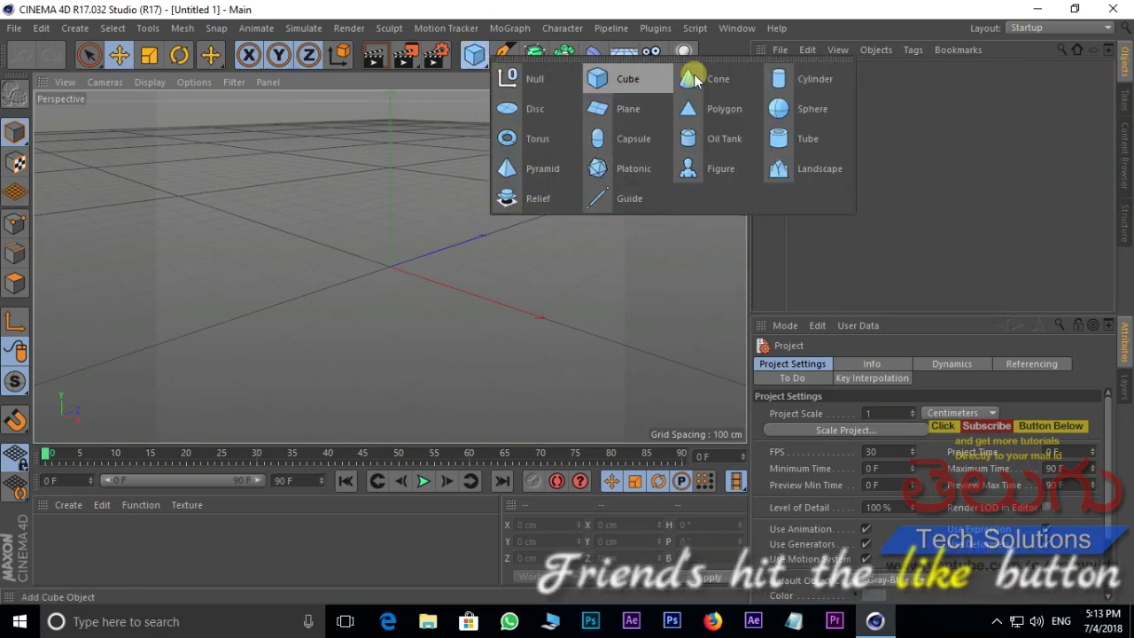
{"action": "left_click", "coordinate": [815, 175]}
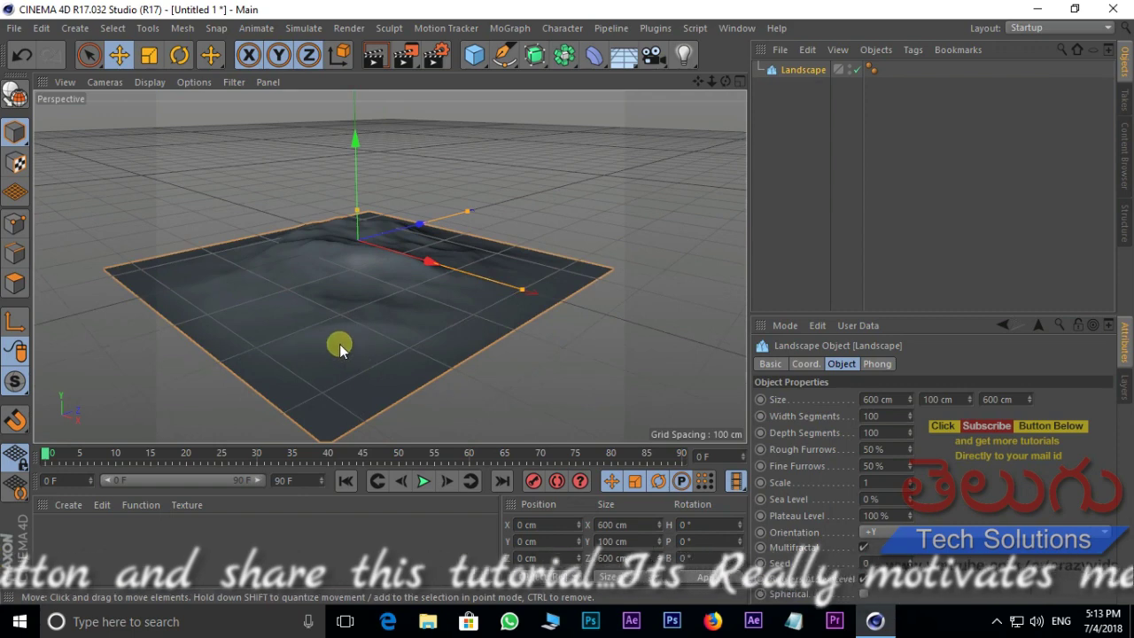
{"action": "left_click_drag", "start_coordinate": [339, 344], "coordinate": [351, 336], "text": "alt"}
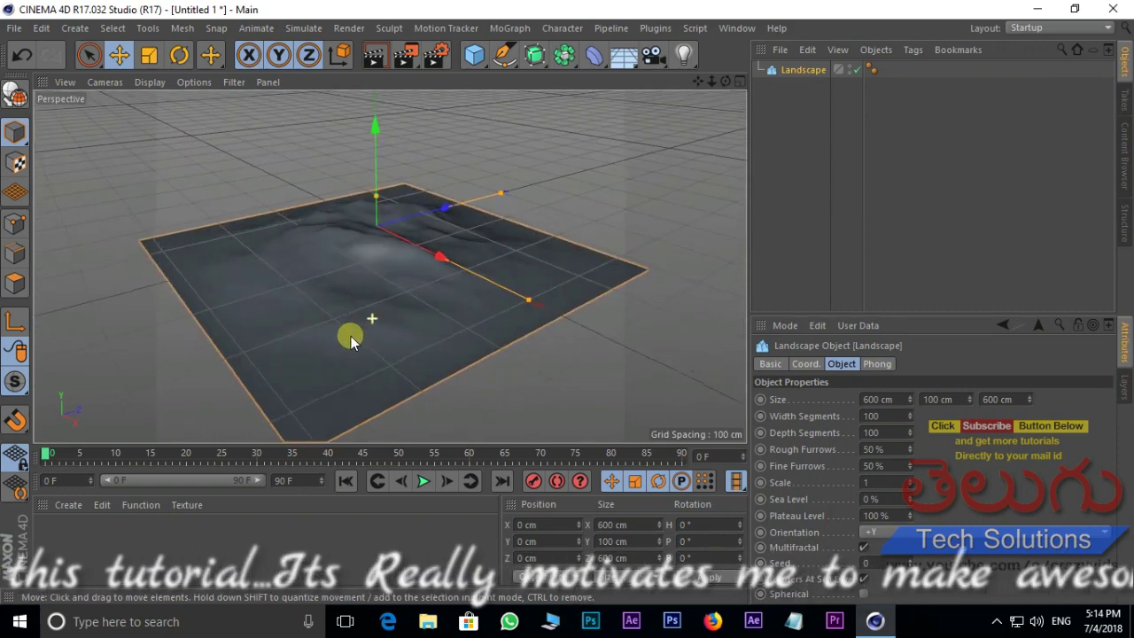
{"action": "left_click", "coordinate": [150, 83]}
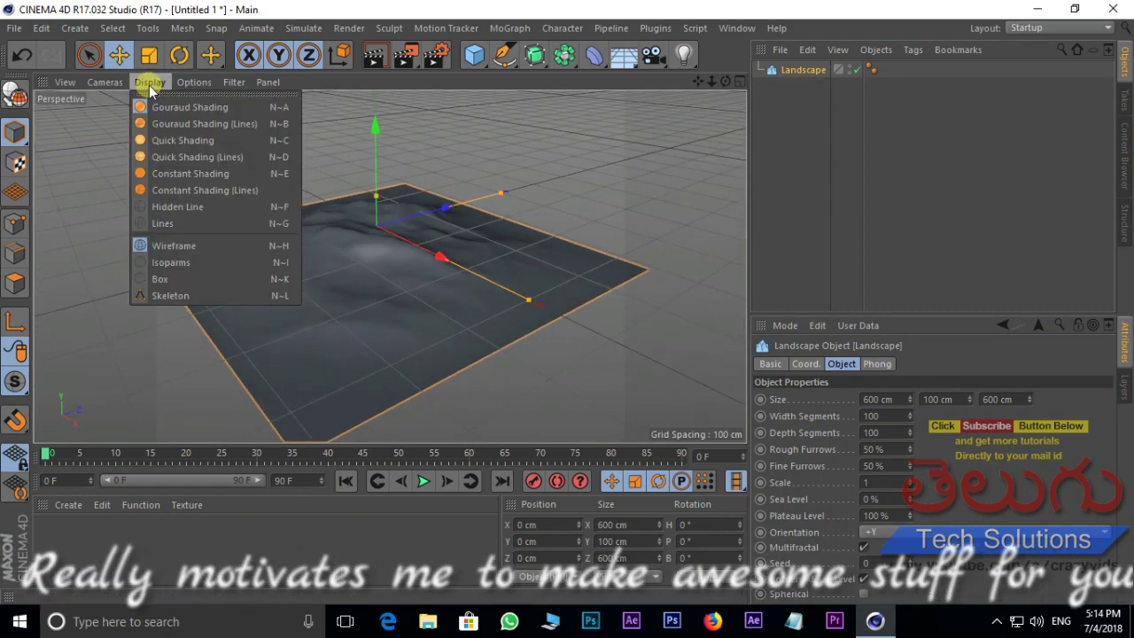
Show Gouraud Shading (Lines) and nest a Formula deformer under the Landscape.
{"action": "left_click", "coordinate": [227, 127]}
{"action": "mouse_move", "coordinate": [450, 316]}
{"action": "left_mouse_down", "text": "alt"}
{"action": "mouse_move", "coordinate": [470, 299]}
{"action": "mouse_move", "coordinate": [435, 194]}
{"action": "mouse_move", "coordinate": [360, 274]}
{"action": "mouse_move", "coordinate": [366, 262]}
{"action": "left_mouse_up", "text": "alt"}
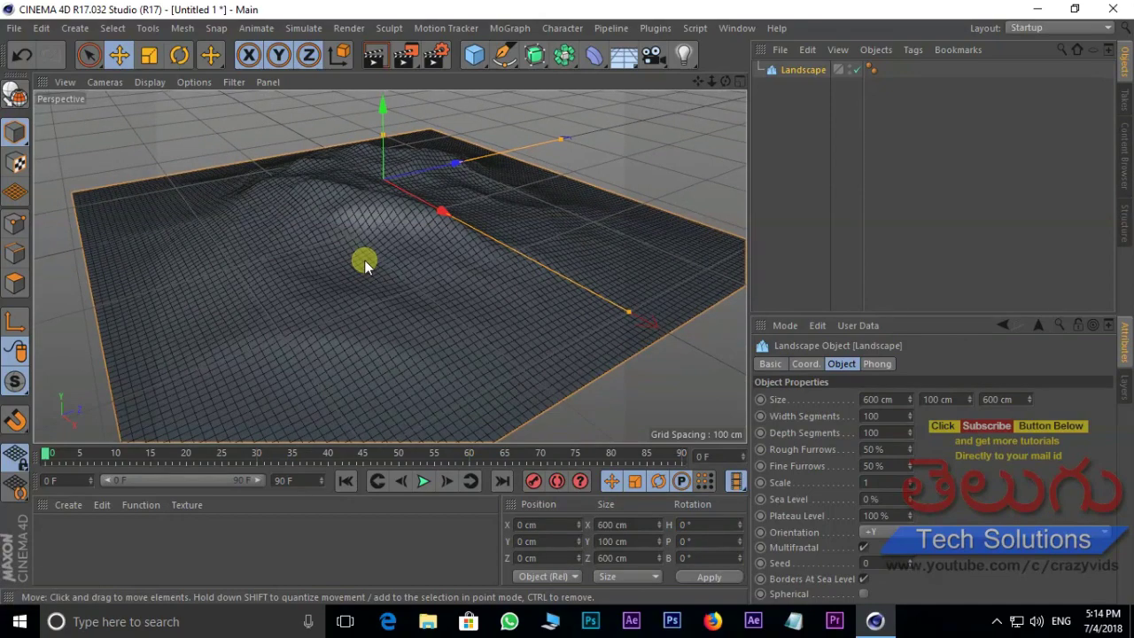
{"action": "left_click_drag", "start_coordinate": [364, 307], "coordinate": [562, 129], "text": "alt"}
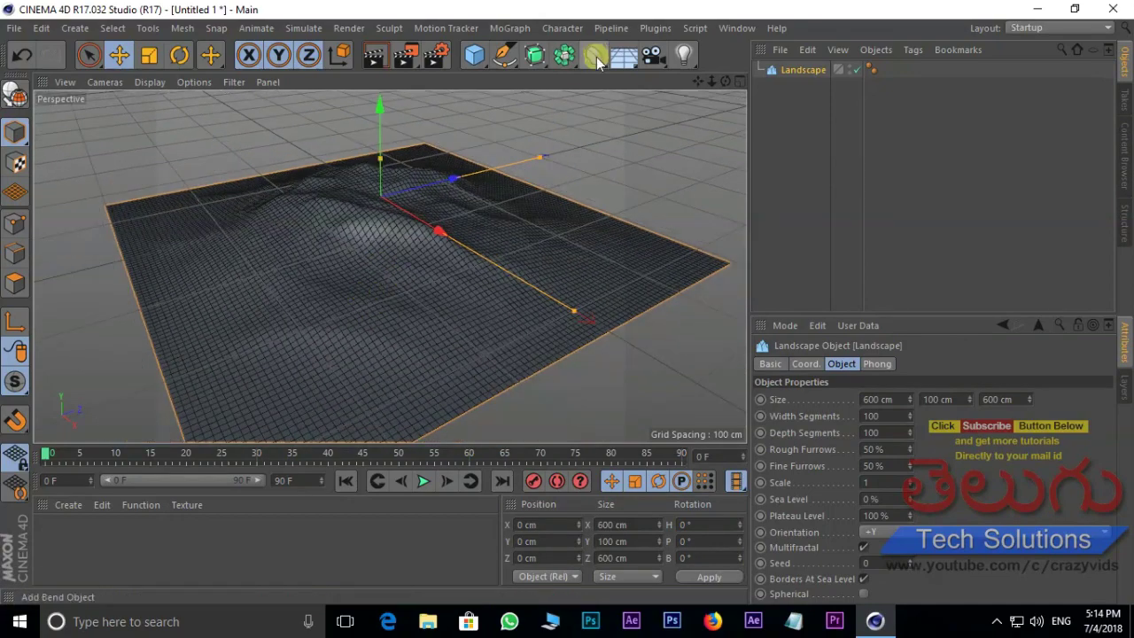
{"action": "left_click_drag", "start_coordinate": [598, 62], "coordinate": [794, 264]}
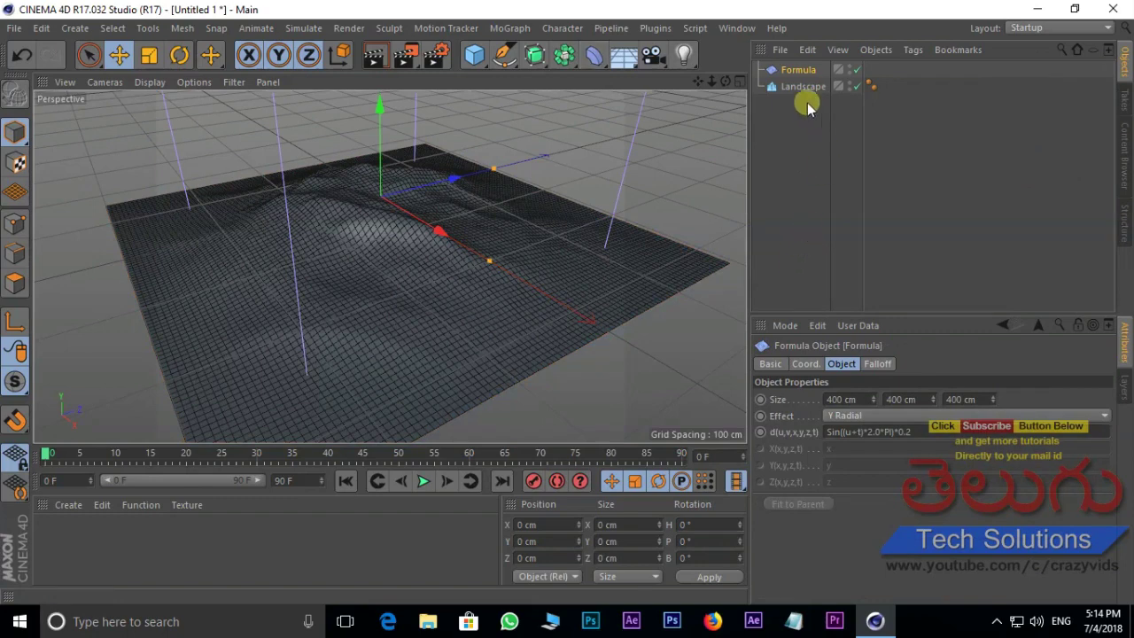
{"action": "left_click_drag", "start_coordinate": [802, 75], "coordinate": [806, 87]}
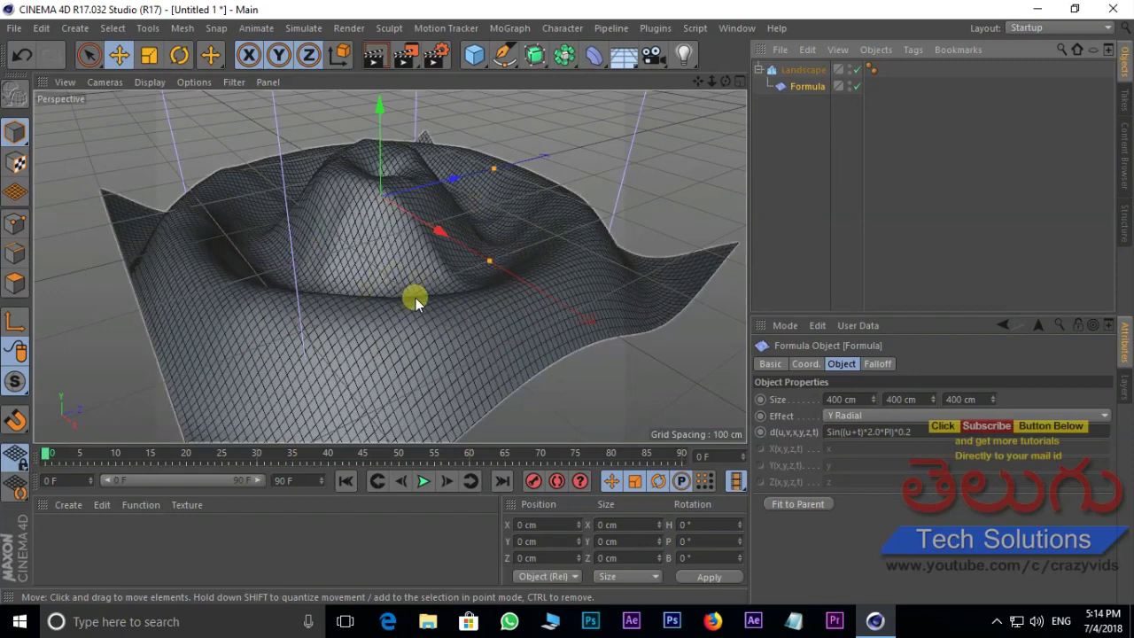
Preview the ripple, switch the viewport to plain Gouraud Shading, then replay it.
{"action": "left_click", "coordinate": [424, 483]}
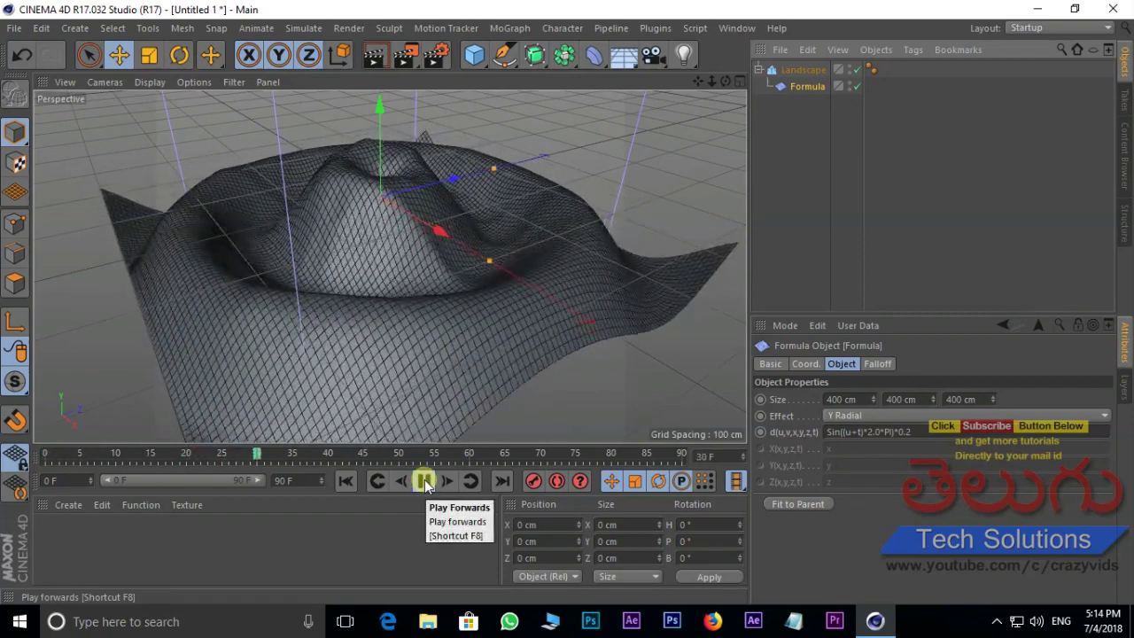
{"action": "left_click", "coordinate": [424, 482]}
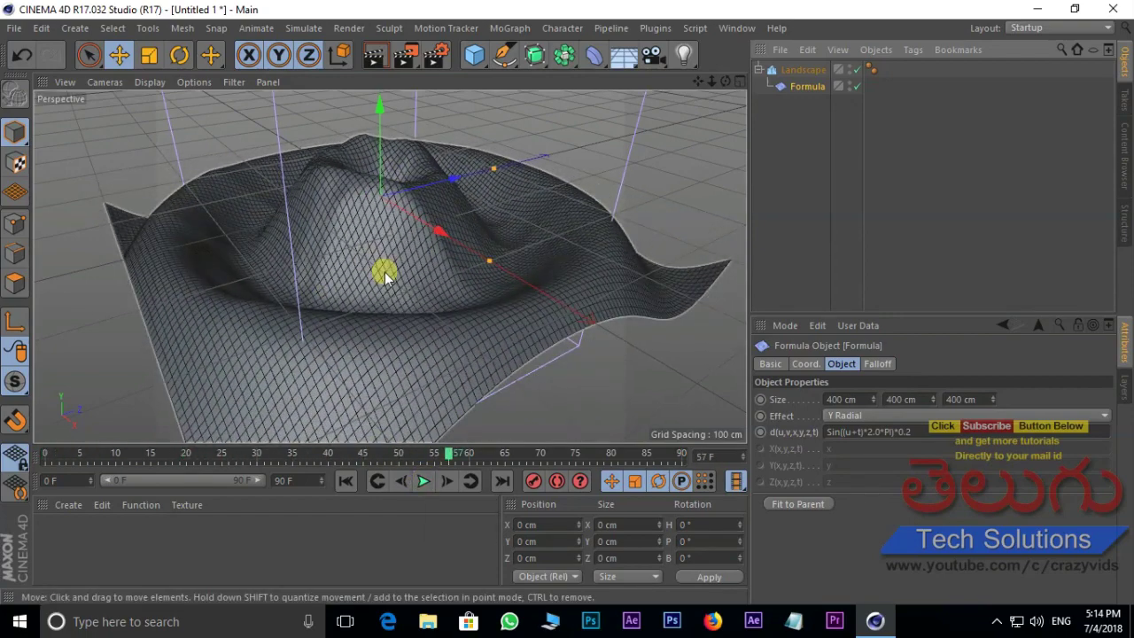
{"action": "left_click", "coordinate": [151, 82]}
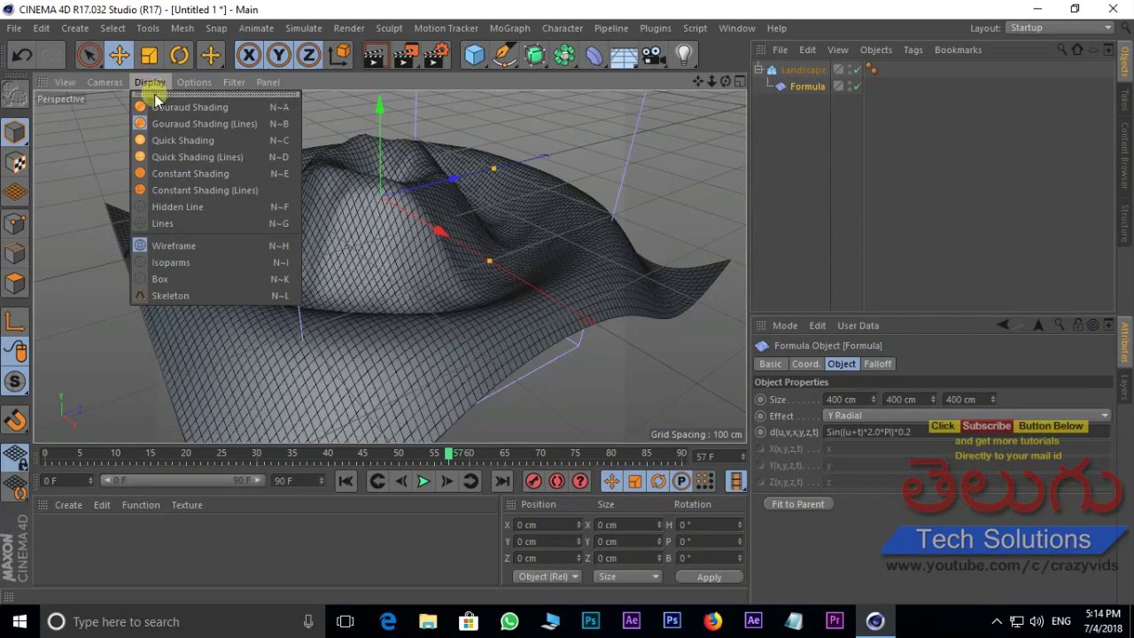
{"action": "left_click", "coordinate": [213, 108]}
{"action": "left_click", "coordinate": [425, 483]}
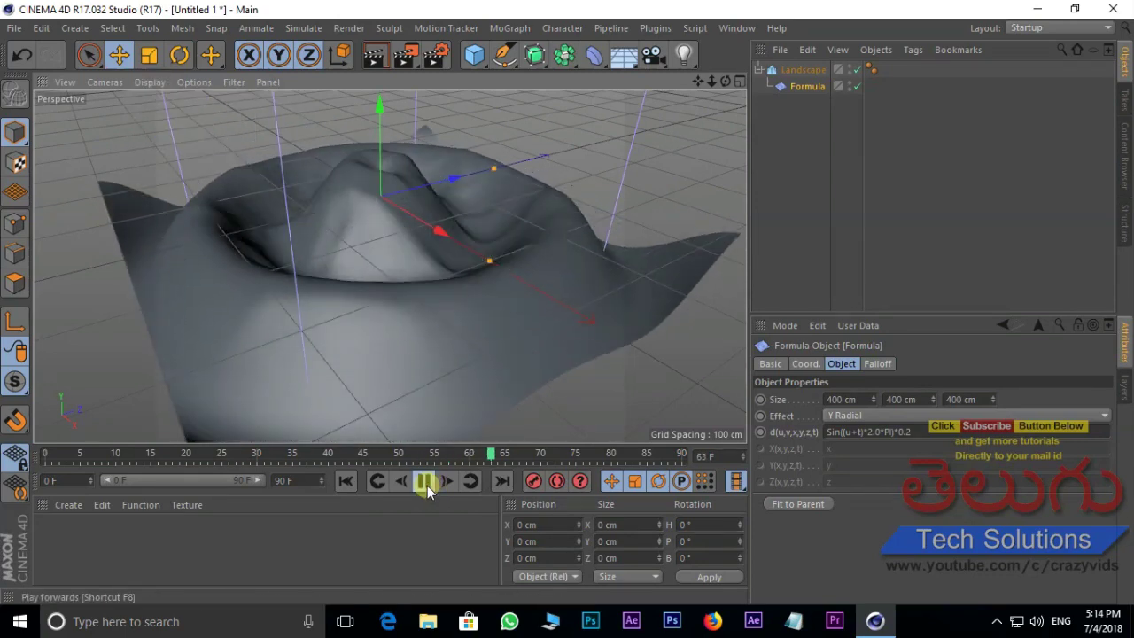
{"action": "left_click", "coordinate": [425, 482]}
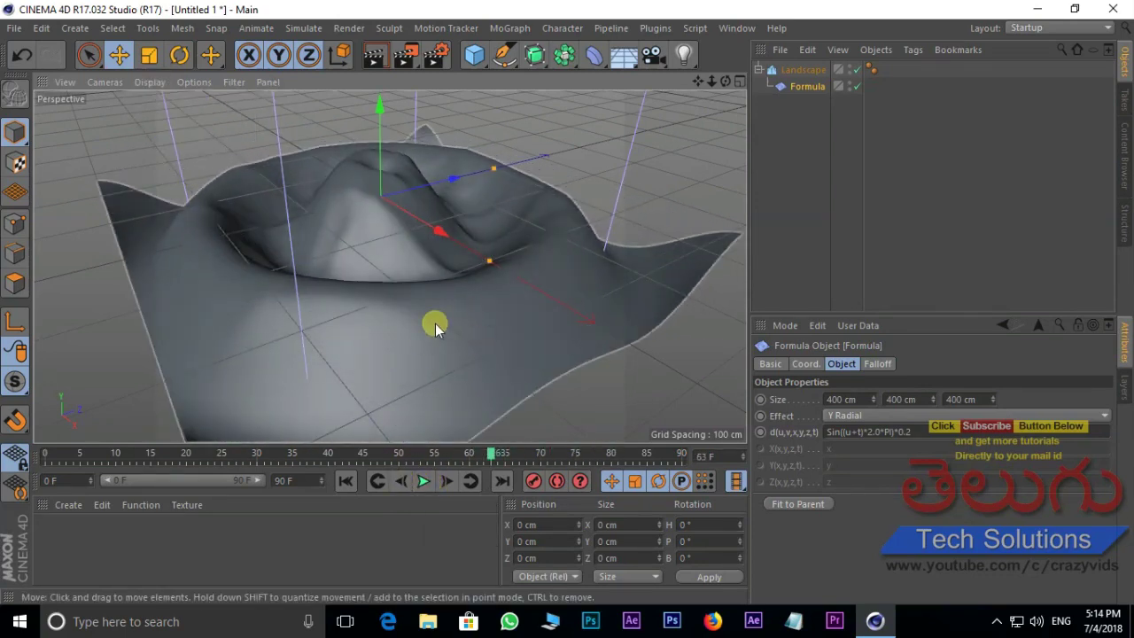
Create material Mat in light cyan (H 173°, S 34.5%, V 100%) and apply it to the landscape.
{"action": "double_click", "coordinate": [97, 545]}
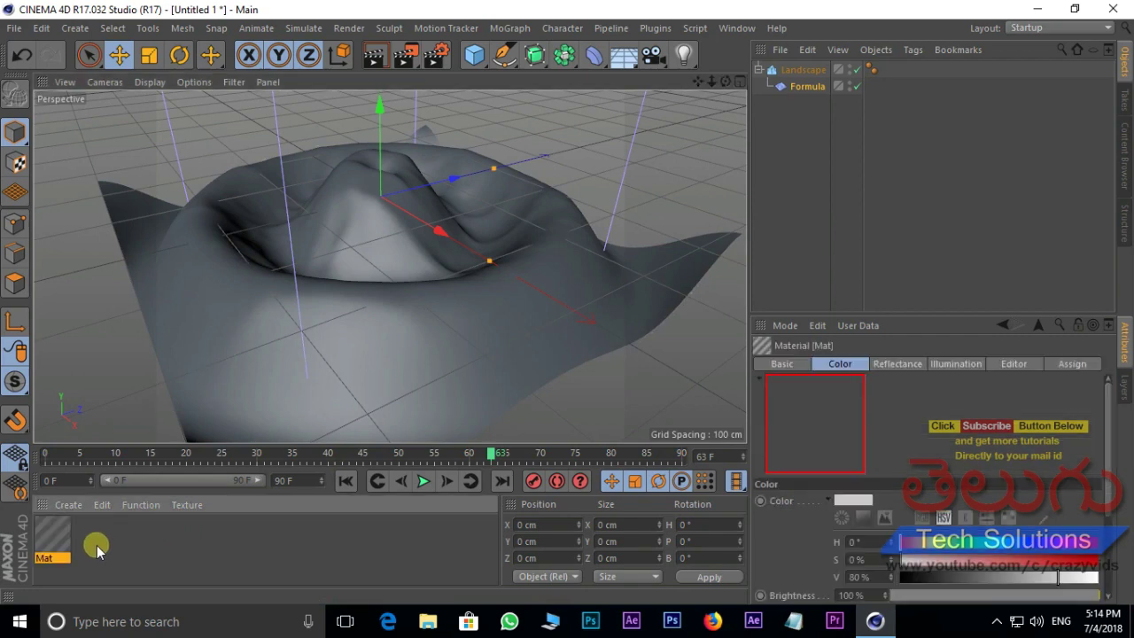
{"action": "double_click", "coordinate": [52, 542]}
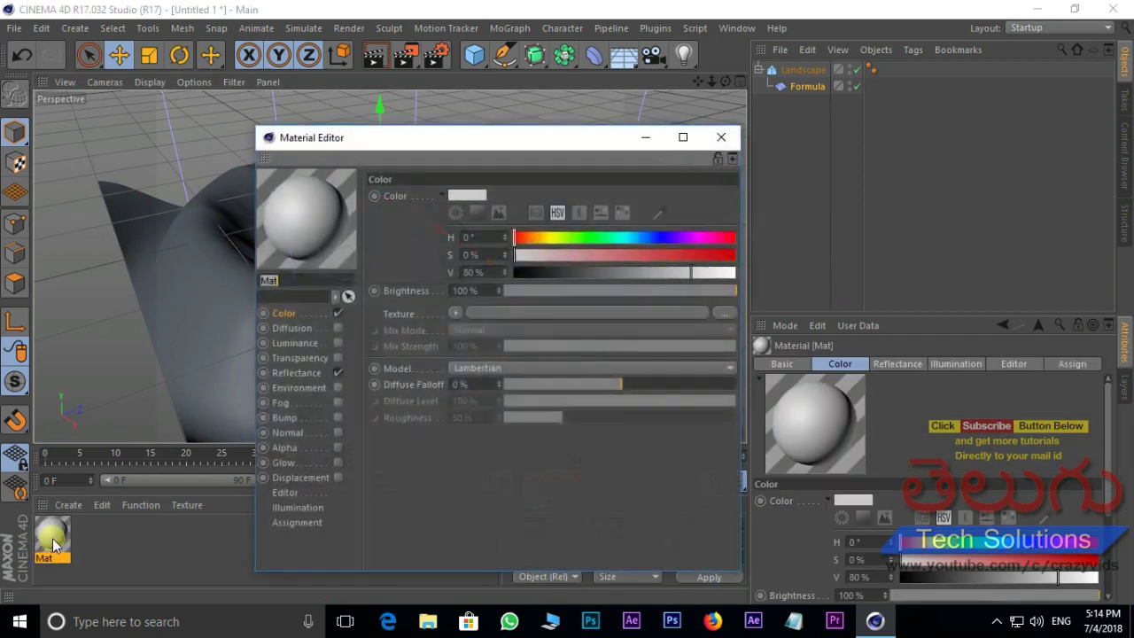
{"action": "left_click", "coordinate": [468, 196]}
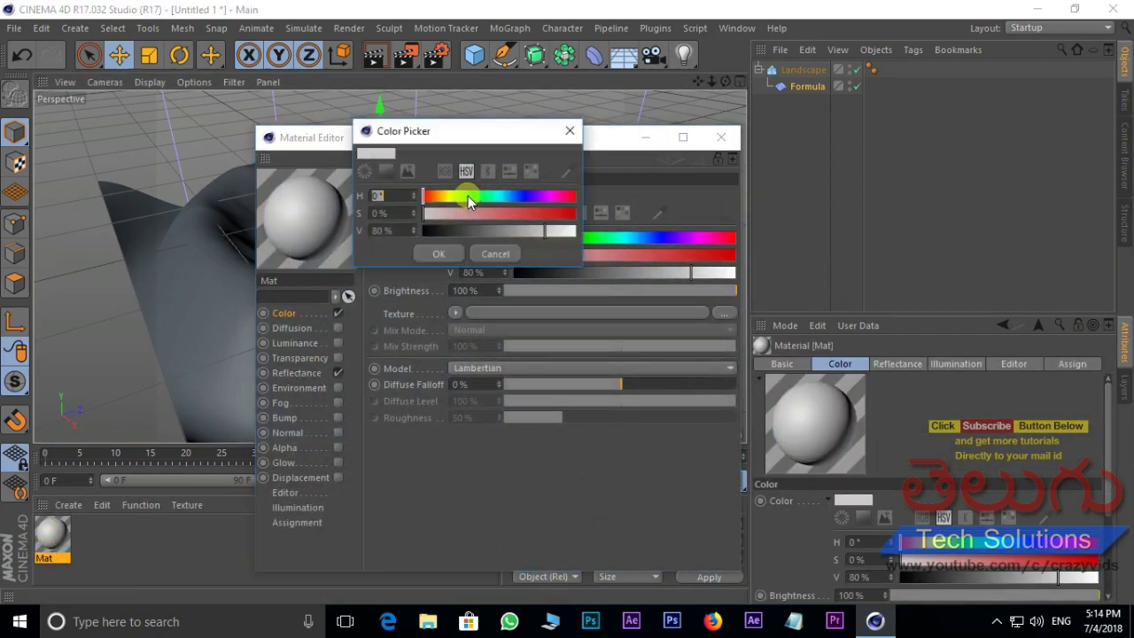
{"action": "left_click", "coordinate": [390, 171]}
{"action": "left_click_drag", "start_coordinate": [468, 251], "coordinate": [501, 250]}
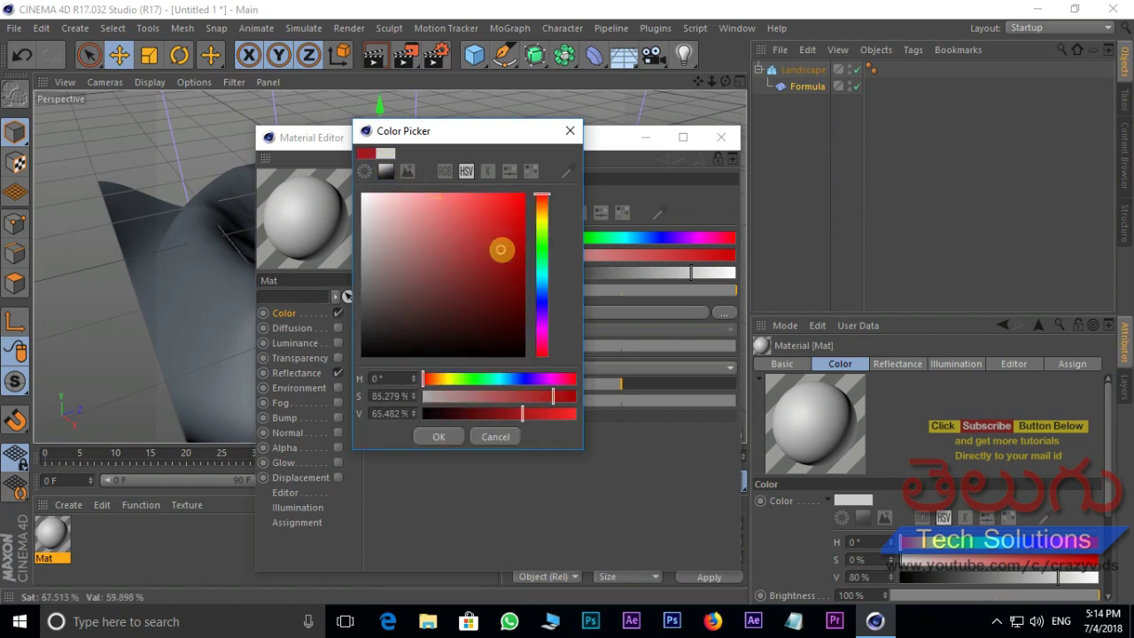
{"action": "left_click_drag", "start_coordinate": [539, 283], "coordinate": [544, 278]}
{"action": "left_click_drag", "start_coordinate": [465, 241], "coordinate": [417, 190]}
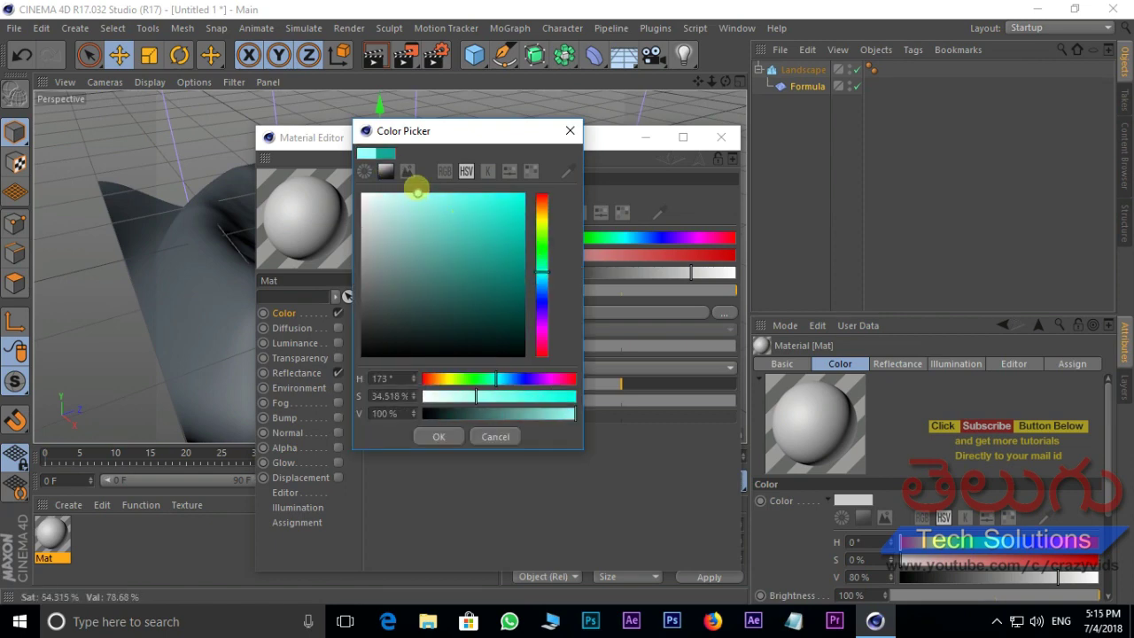
{"action": "left_click", "coordinate": [429, 438]}
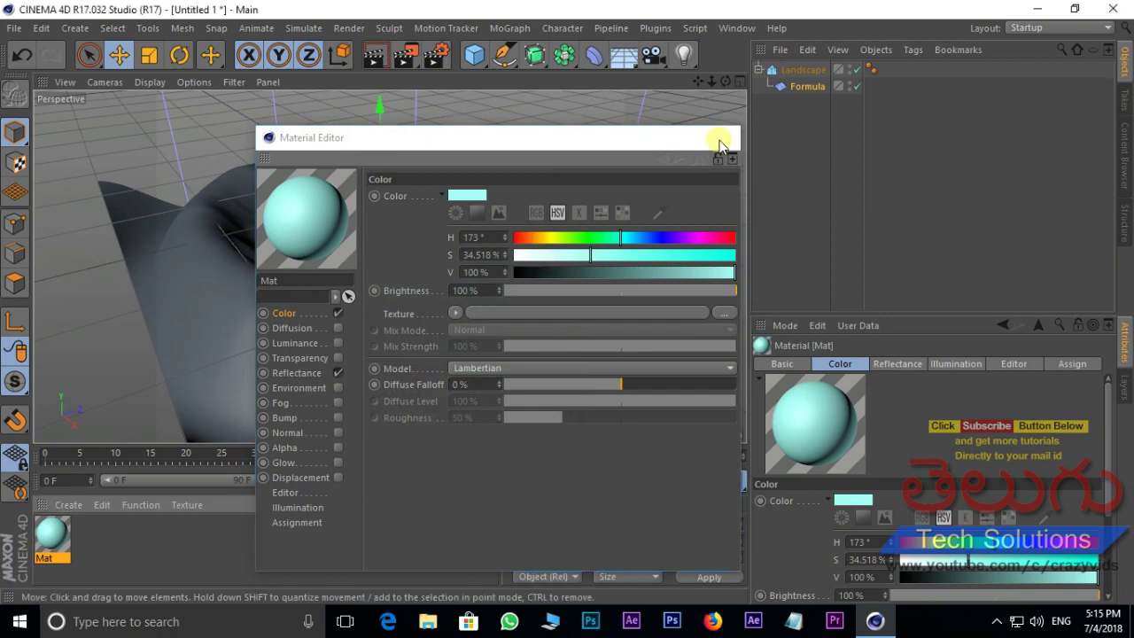
{"action": "left_click", "coordinate": [719, 137]}
{"action": "left_click_drag", "start_coordinate": [59, 535], "coordinate": [413, 284]}
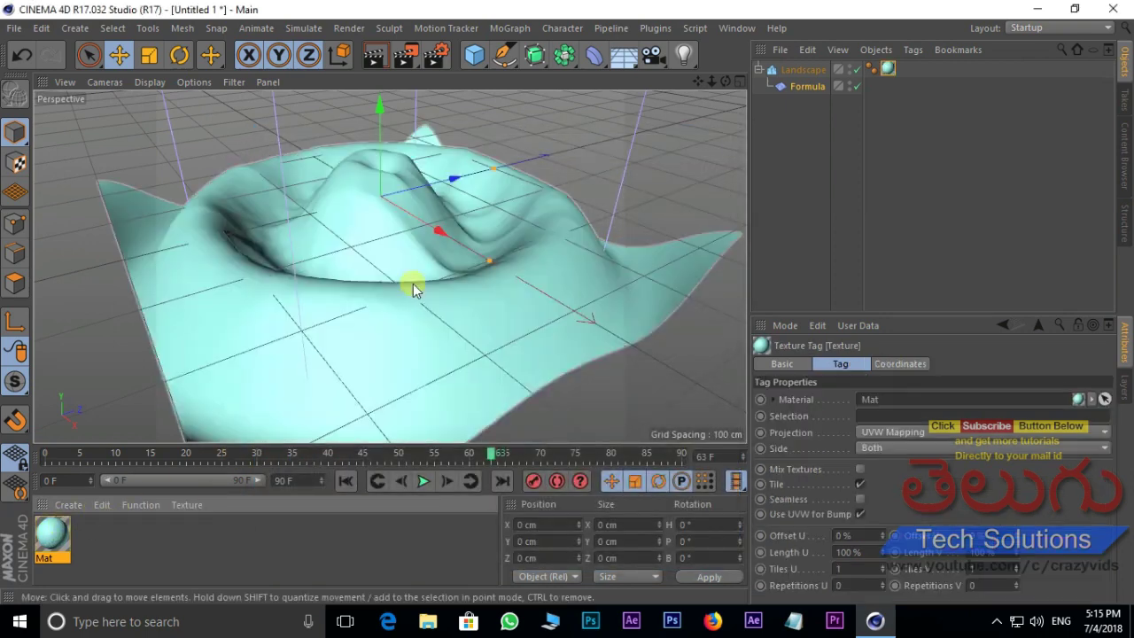
{"action": "scroll", "coordinate": [431, 275], "scroll_direction": "down", "scroll_amount": 2}
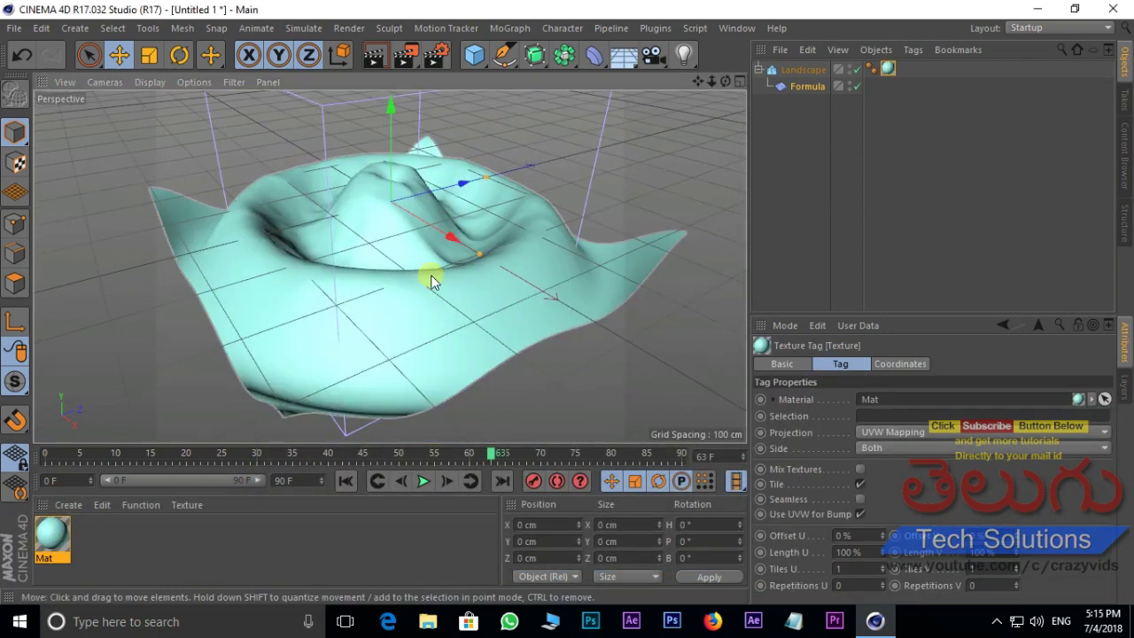
Play the cyan ripple to frame 35, then select the Formula deformer and reframe the view.
{"action": "left_click", "coordinate": [423, 481]}
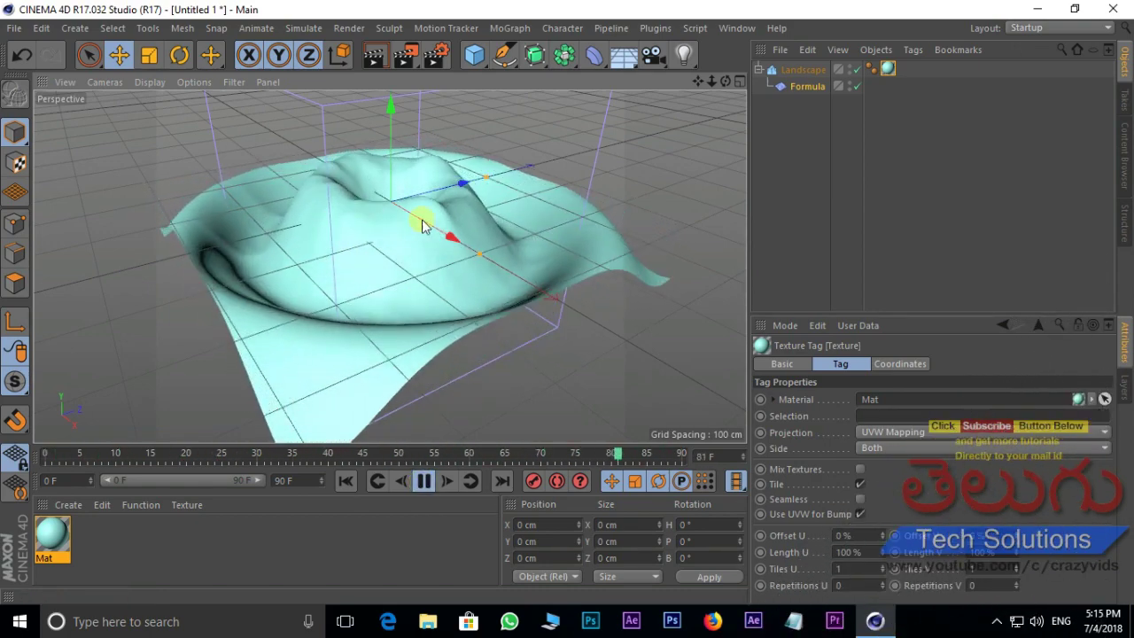
{"action": "left_click", "coordinate": [424, 481]}
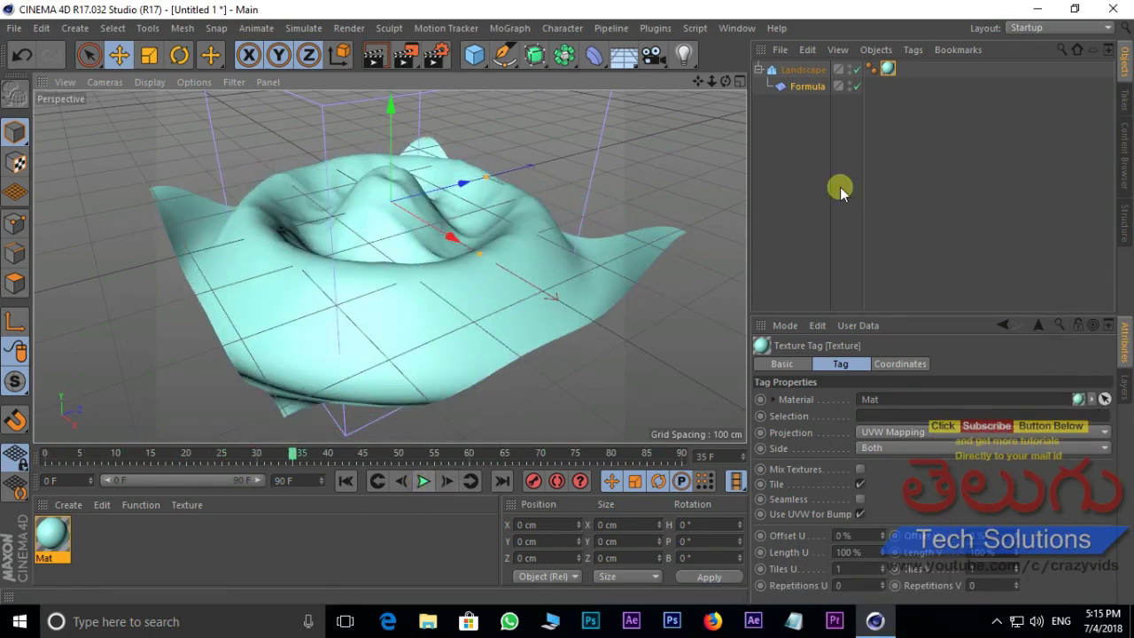
{"action": "left_click", "coordinate": [809, 88]}
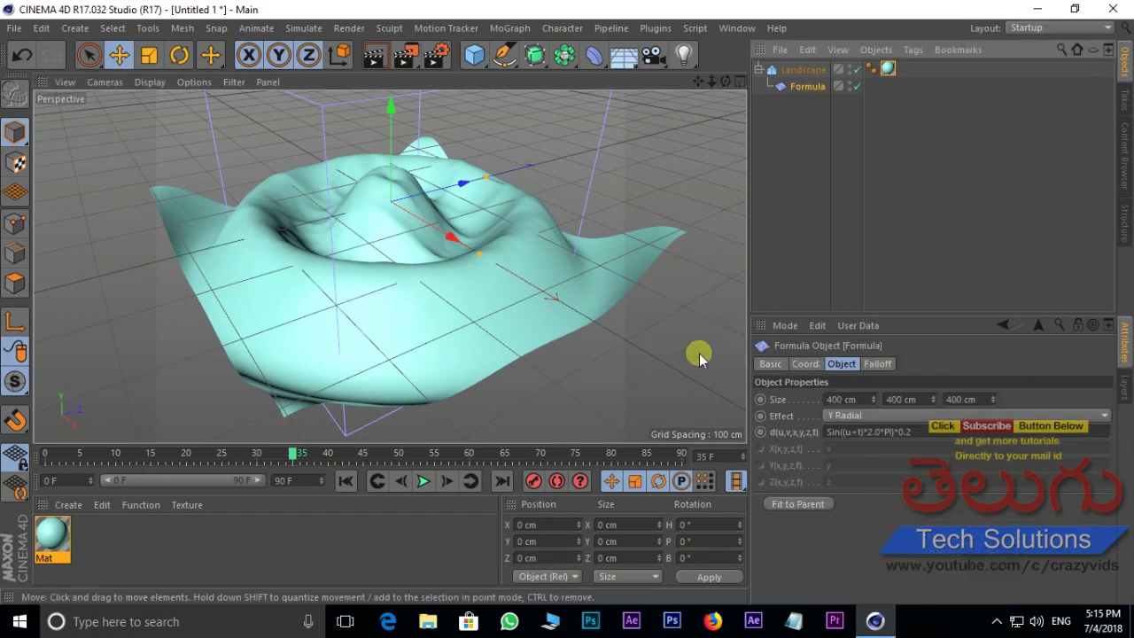
{"action": "scroll", "coordinate": [396, 285], "scroll_direction": "down", "scroll_amount": 2}
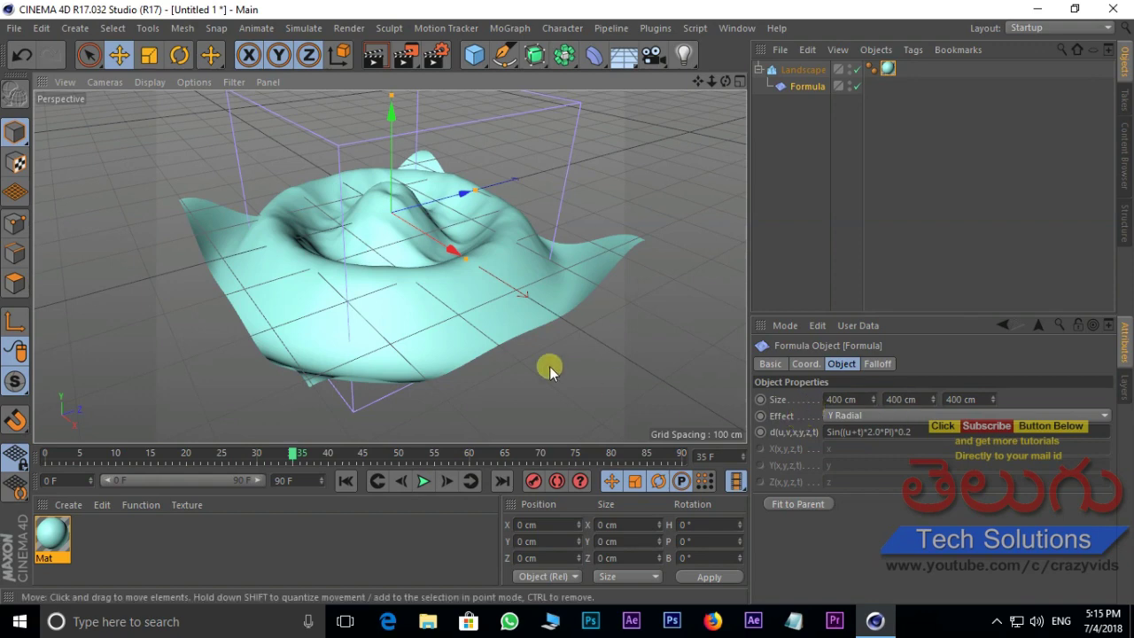
{"action": "mouse_move", "coordinate": [496, 328]}
{"action": "left_mouse_down", "text": "alt"}
{"action": "mouse_move", "coordinate": [601, 210]}
{"action": "mouse_move", "coordinate": [580, 208]}
{"action": "left_mouse_up", "text": "alt"}
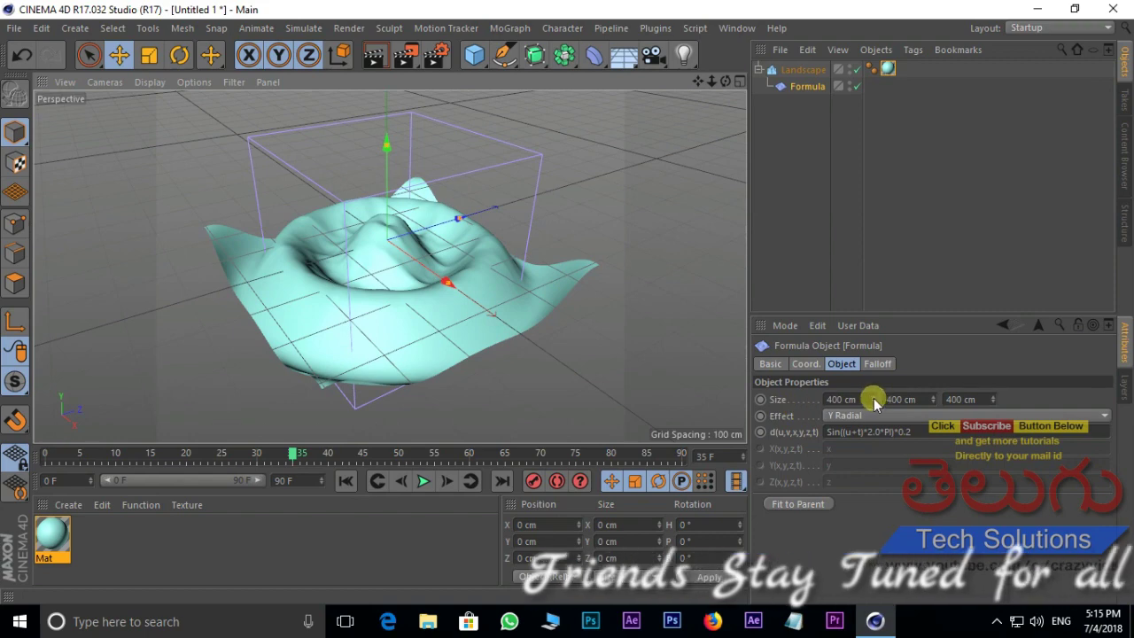
Reduce the Formula deformer's X and Z sizes, previewing the ripple after each change.
{"action": "left_click_drag", "start_coordinate": [876, 400], "coordinate": [871, 398]}
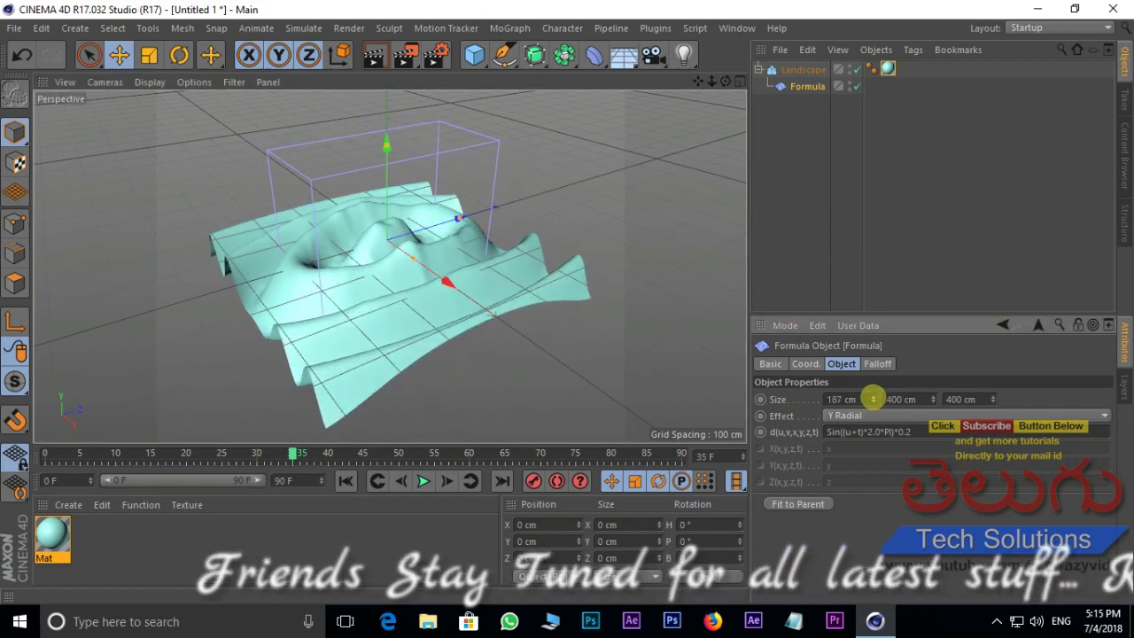
{"action": "left_click", "coordinate": [423, 484]}
{"action": "left_click", "coordinate": [423, 483]}
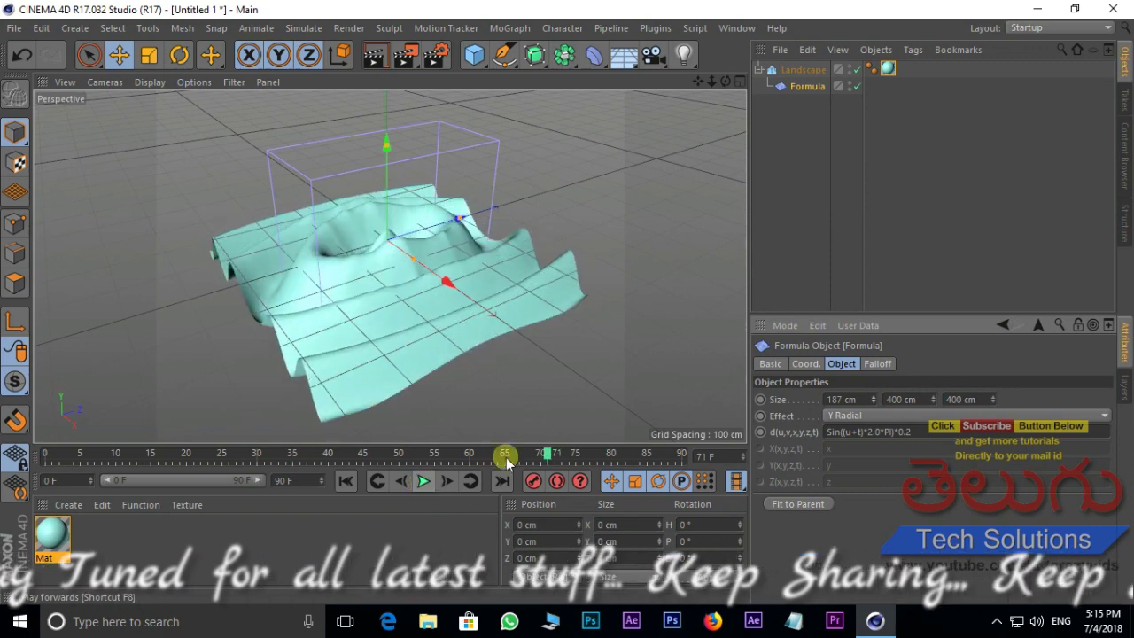
{"action": "left_click_drag", "start_coordinate": [995, 404], "coordinate": [986, 390]}
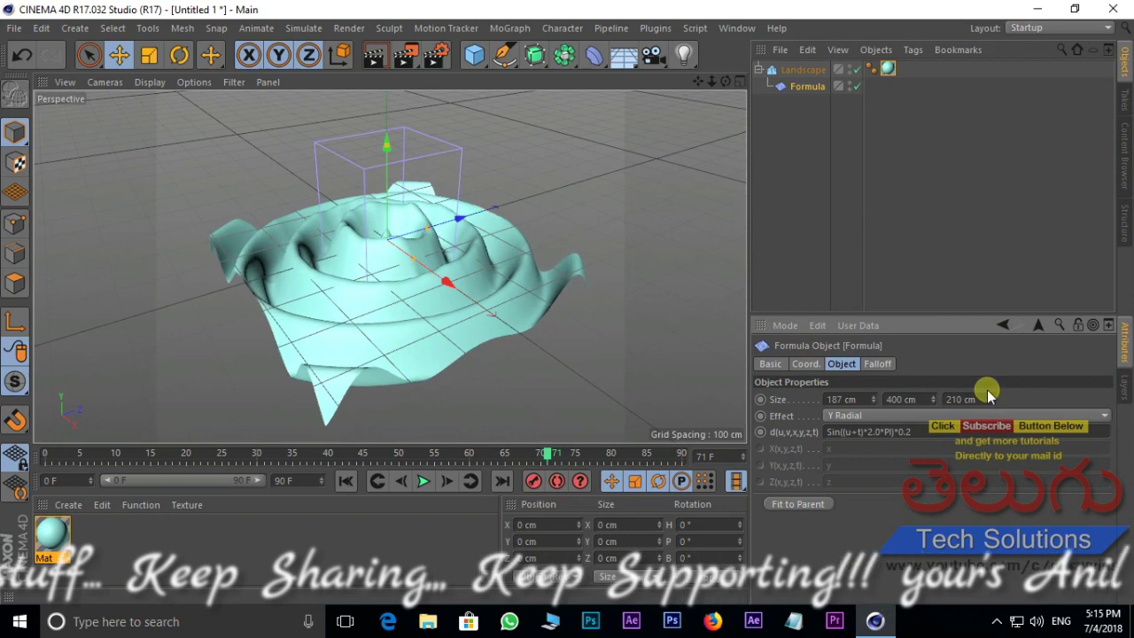
{"action": "left_click", "coordinate": [423, 481]}
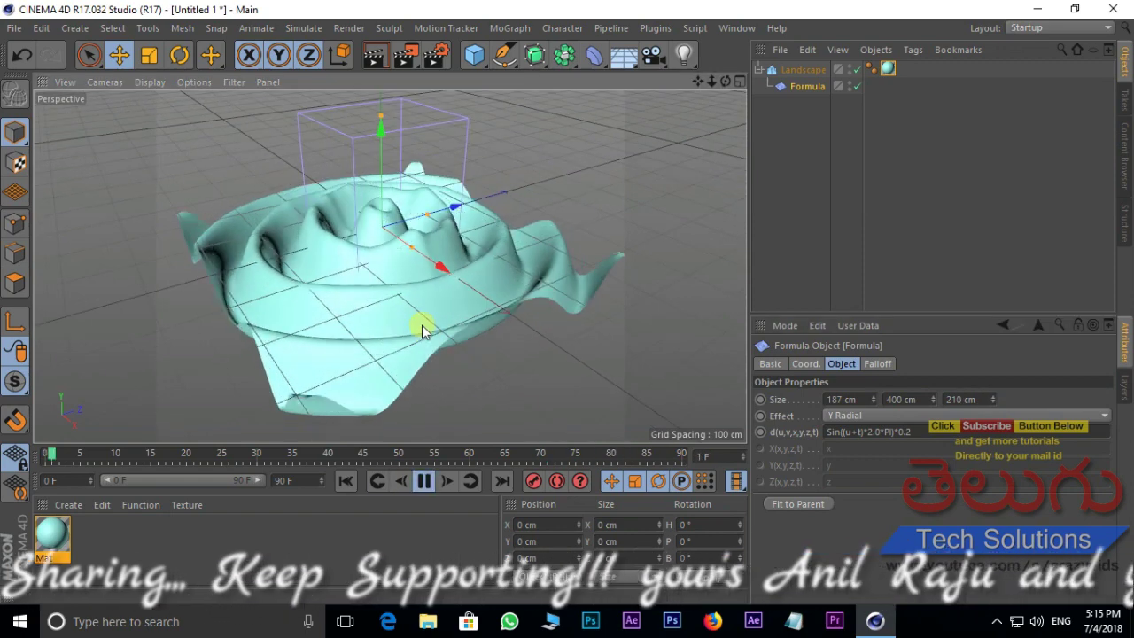
{"action": "left_click", "coordinate": [424, 481]}
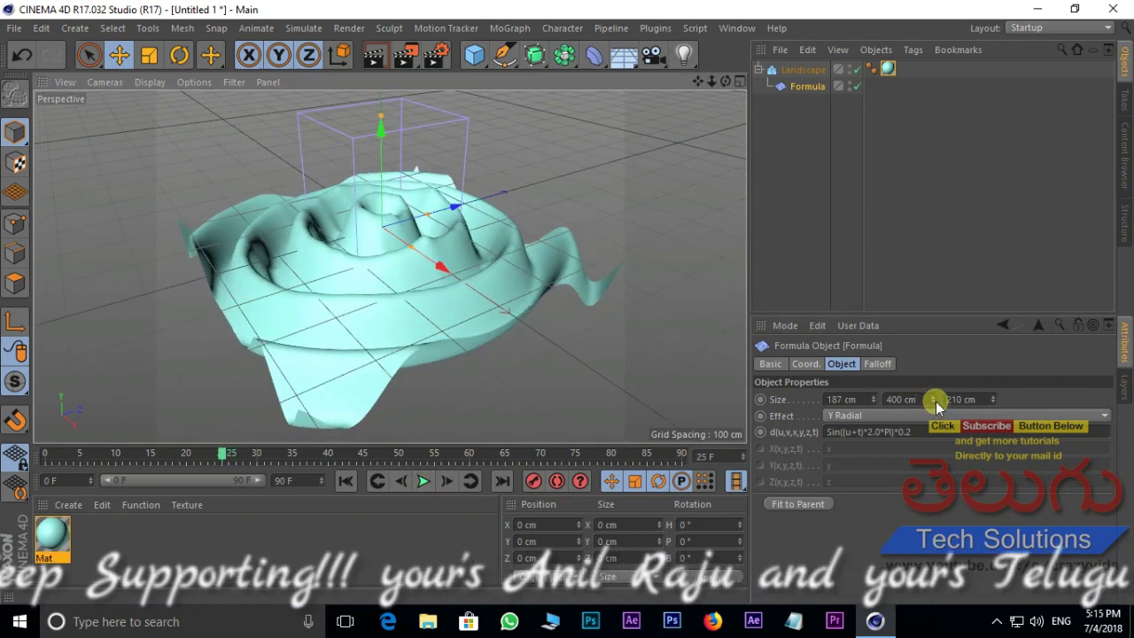
Lower the deformer's Y size to 23 cm and replay the flattened ripple.
{"action": "left_click_drag", "start_coordinate": [937, 404], "coordinate": [932, 399]}
{"action": "scroll", "coordinate": [400, 248], "scroll_direction": "up", "scroll_amount": 3}
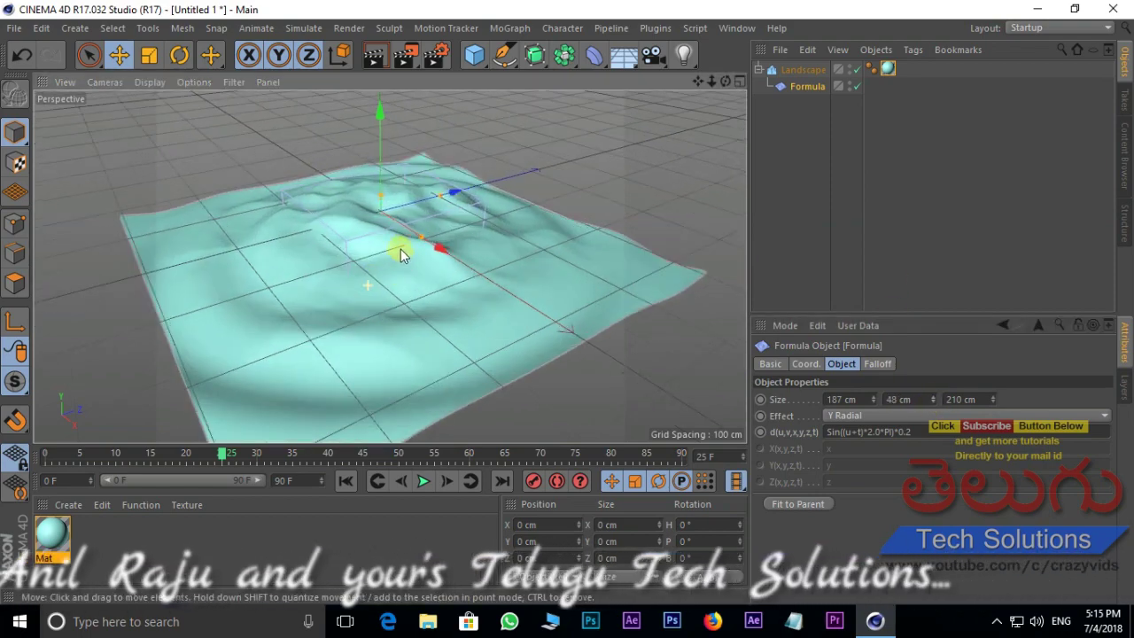
{"action": "scroll", "coordinate": [400, 248], "scroll_direction": "up", "scroll_amount": 2}
{"action": "left_click", "coordinate": [421, 482]}
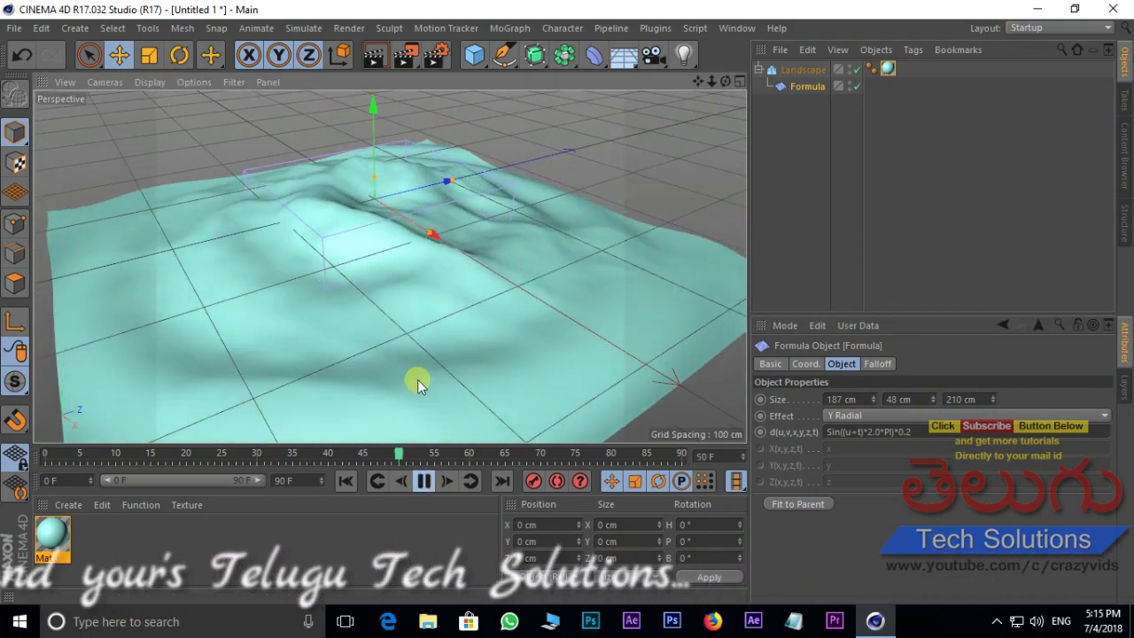
{"action": "left_click", "coordinate": [424, 482]}
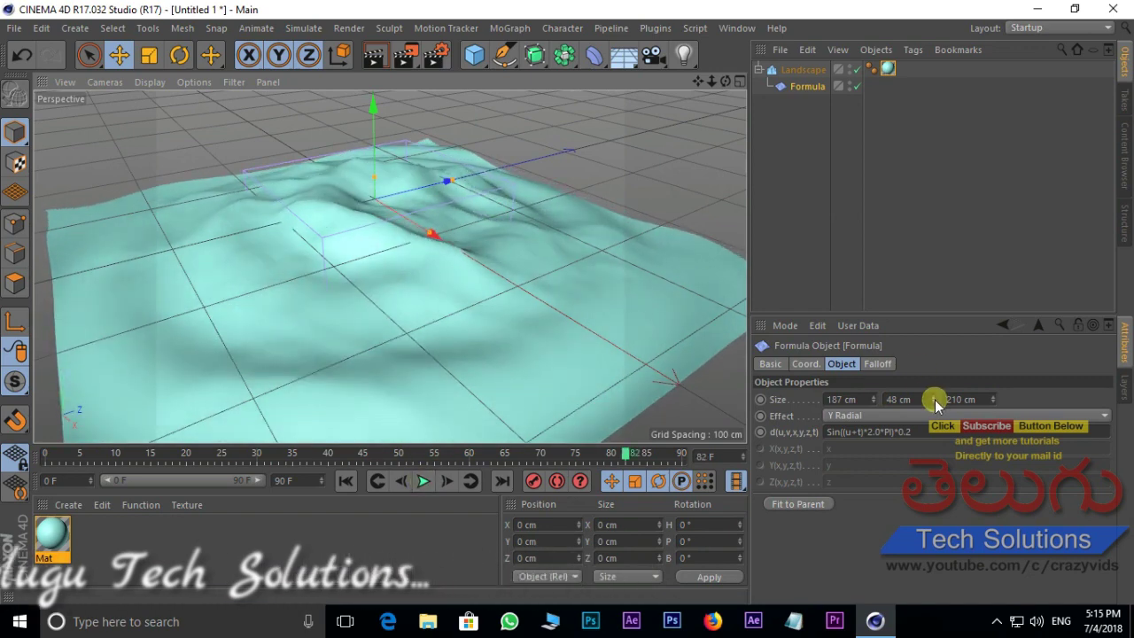
{"action": "left_click_drag", "start_coordinate": [935, 400], "coordinate": [933, 400]}
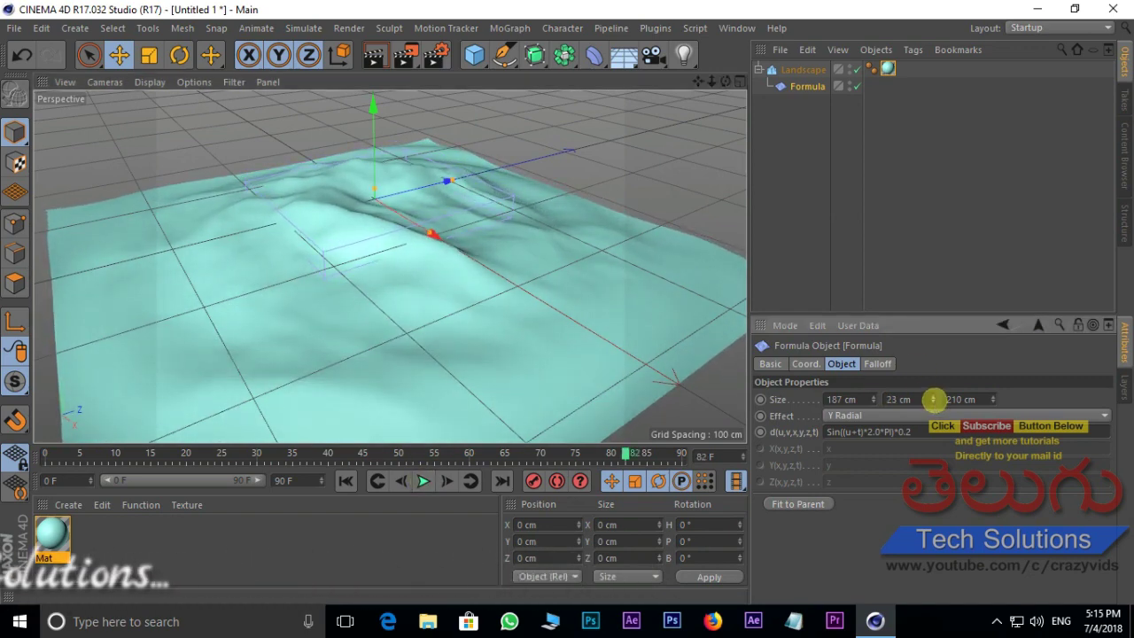
{"action": "left_click", "coordinate": [423, 482]}
{"action": "mouse_move", "coordinate": [405, 216]}
{"action": "left_mouse_down", "text": "alt"}
{"action": "mouse_move", "coordinate": [506, 198]}
{"action": "mouse_move", "coordinate": [520, 246]}
{"action": "mouse_move", "coordinate": [458, 286]}
{"action": "mouse_move", "coordinate": [522, 316]}
{"action": "left_mouse_up", "text": "alt"}
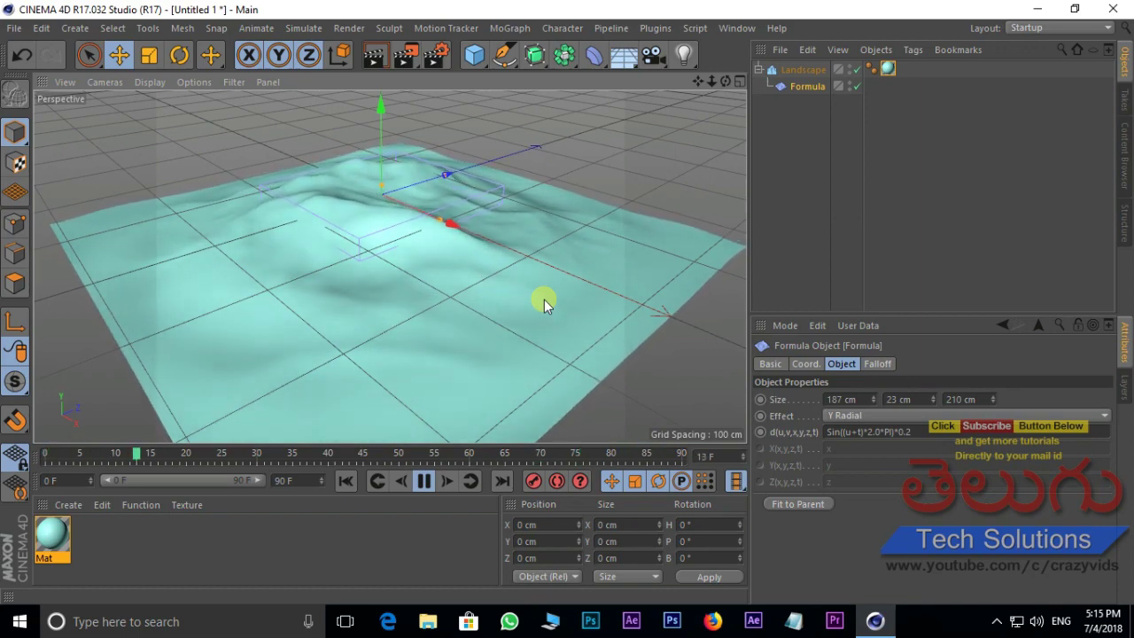
Change the formula to Sin((u+t)*5.0*PI)*0.2 and preview the tighter ripples.
{"action": "left_click", "coordinate": [423, 481]}
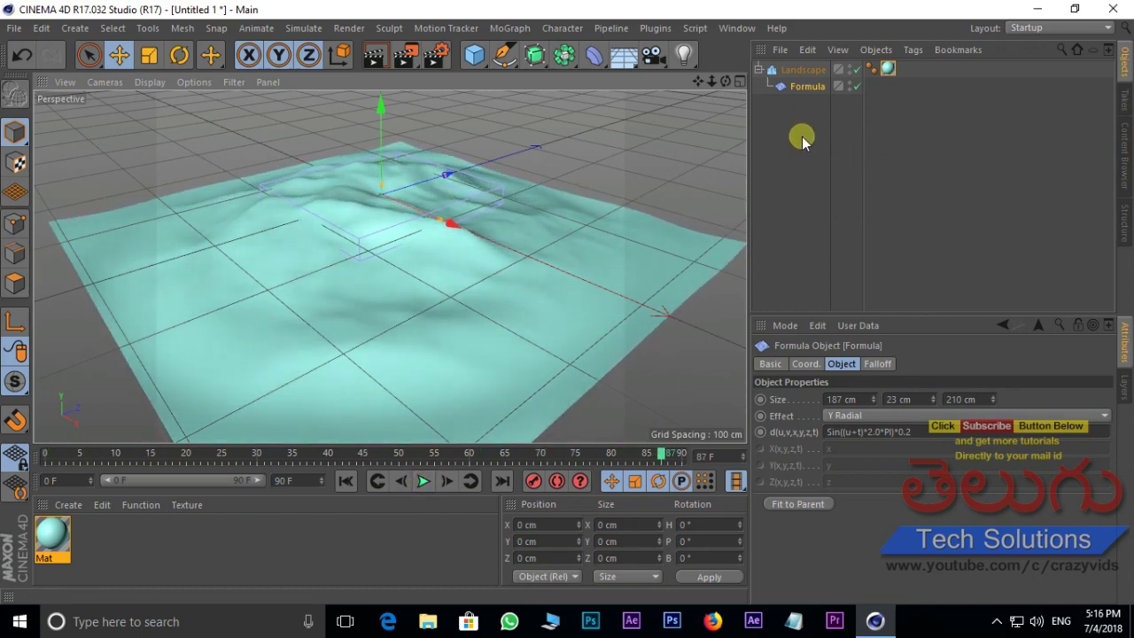
{"action": "left_click", "coordinate": [858, 434]}
{"action": "type", "text": "5"}
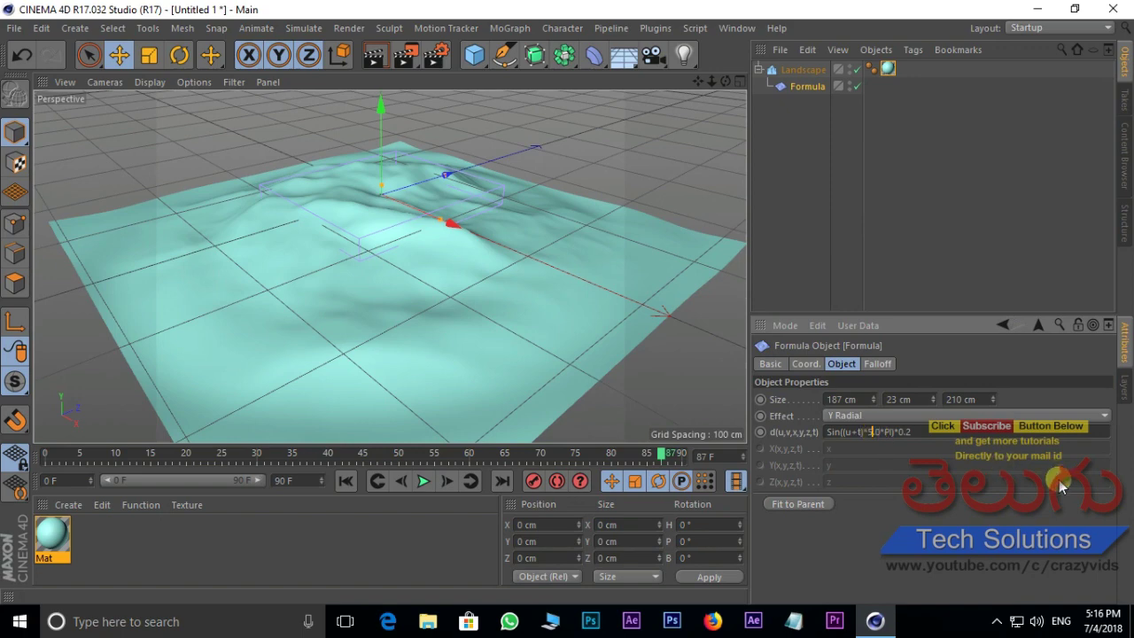
{"action": "left_click", "coordinate": [663, 387]}
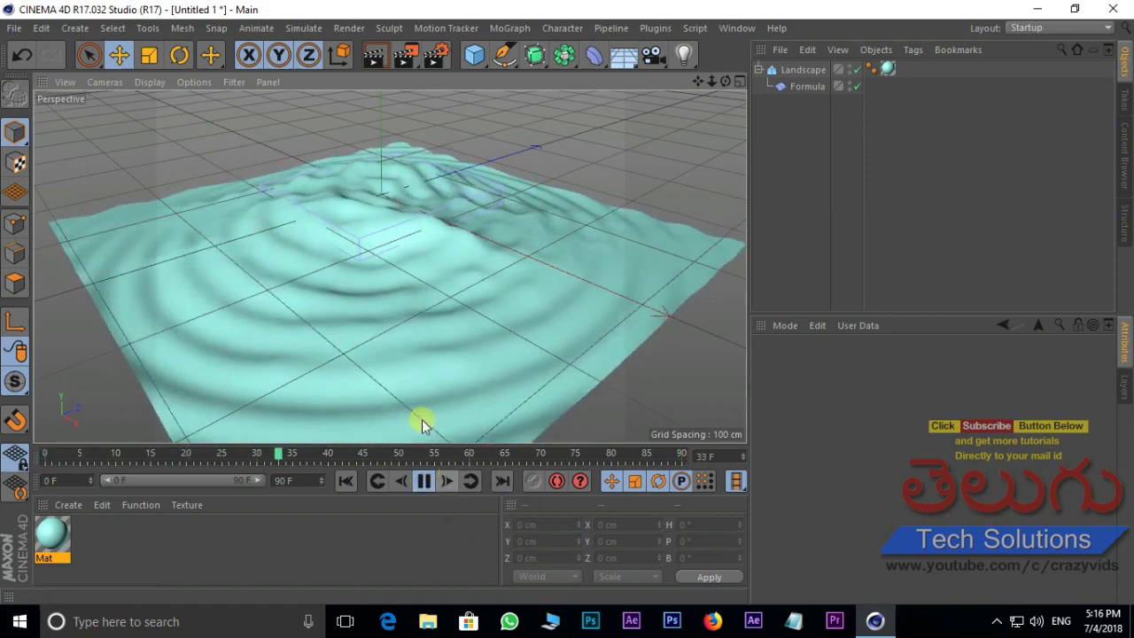
{"action": "scroll", "coordinate": [526, 209], "scroll_direction": "down", "scroll_amount": 2}
{"action": "mouse_move", "coordinate": [594, 370]}
{"action": "left_mouse_down", "text": "alt"}
{"action": "mouse_move", "coordinate": [532, 329]}
{"action": "mouse_move", "coordinate": [527, 157]}
{"action": "mouse_move", "coordinate": [398, 296]}
{"action": "mouse_move", "coordinate": [420, 322]}
{"action": "left_mouse_up", "text": "alt"}
{"action": "left_click", "coordinate": [425, 485]}
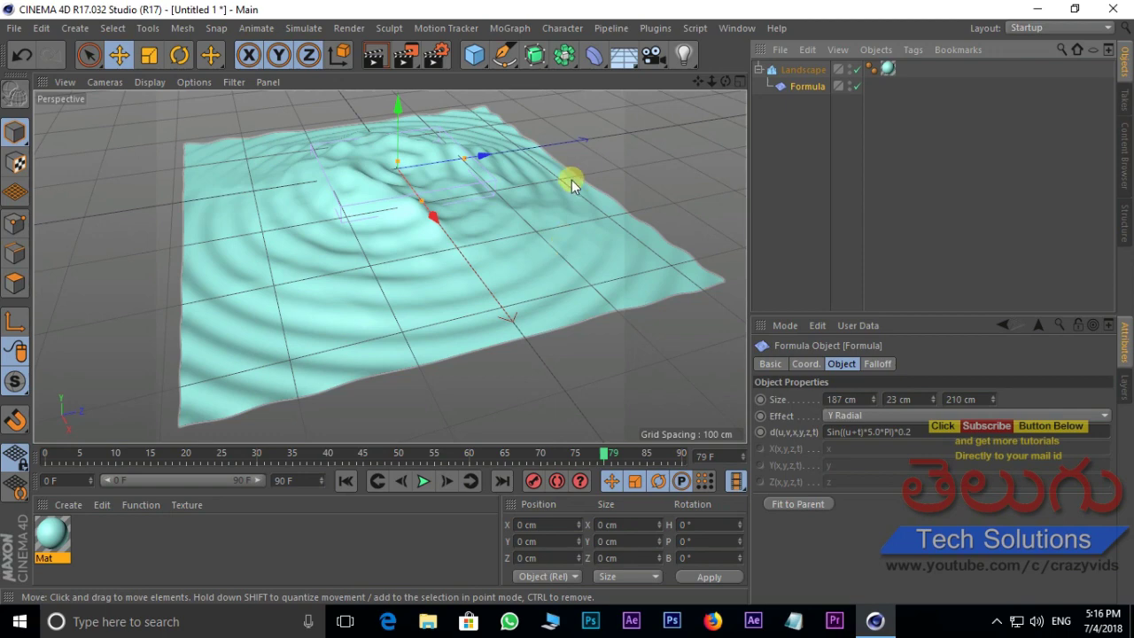
Delete the Landscape and its Formula deformer from the scene.
{"action": "scroll", "coordinate": [467, 240], "scroll_direction": "up", "scroll_amount": 2}
{"action": "scroll", "coordinate": [468, 244], "scroll_direction": "up", "scroll_amount": 3}
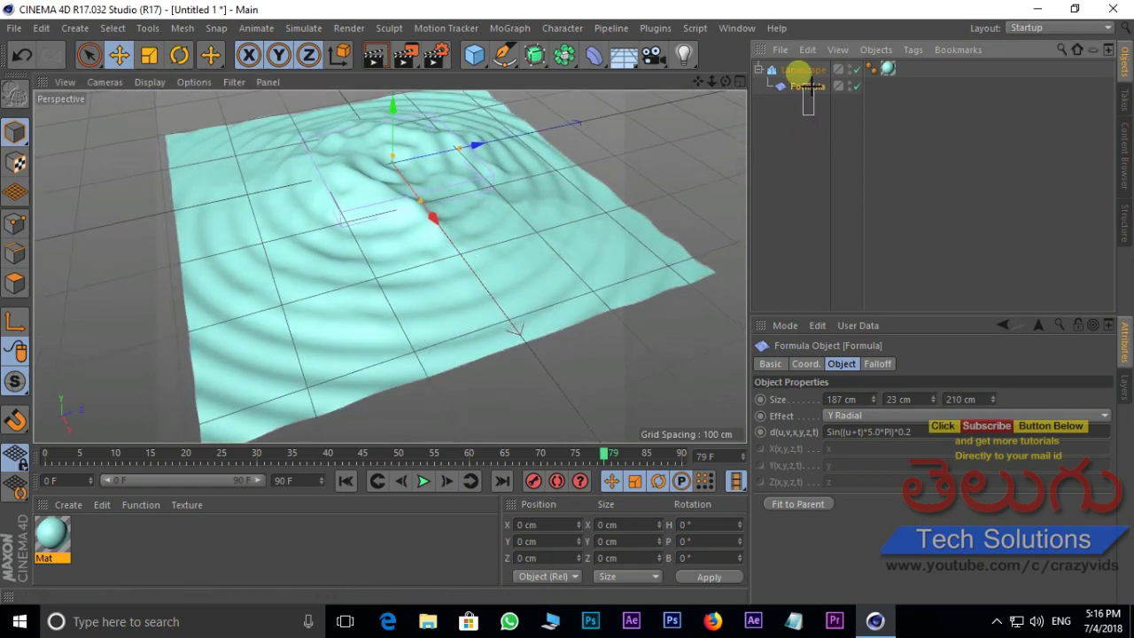
{"action": "left_click_drag", "start_coordinate": [802, 75], "coordinate": [795, 52]}
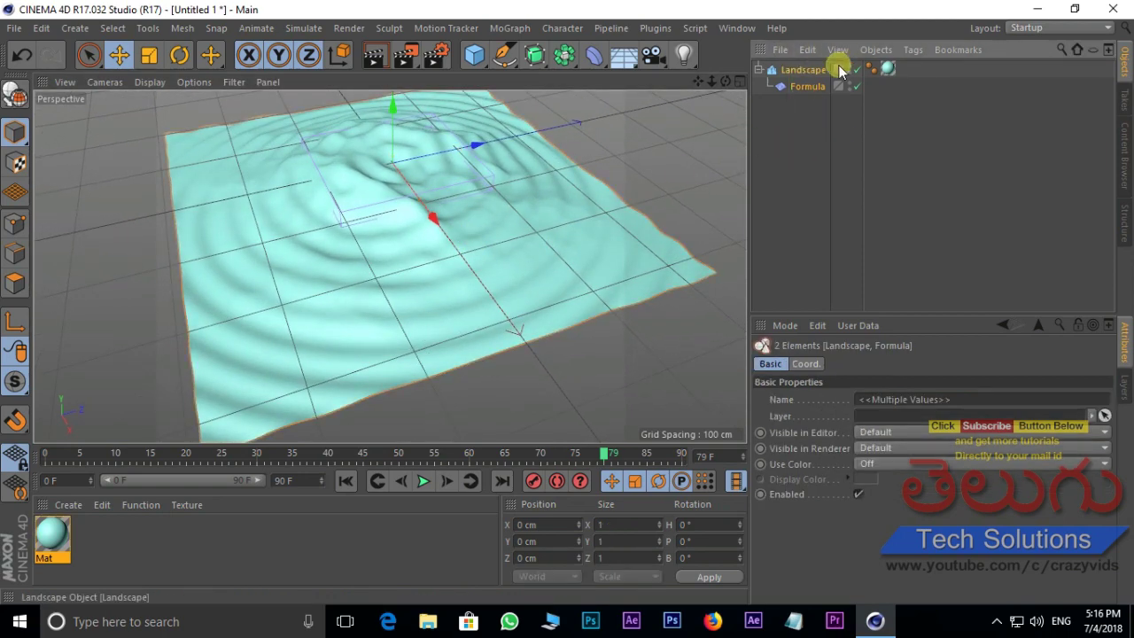
{"action": "key", "text": "Delete"}
{"action": "left_click_drag", "start_coordinate": [477, 59], "coordinate": [502, 76]}
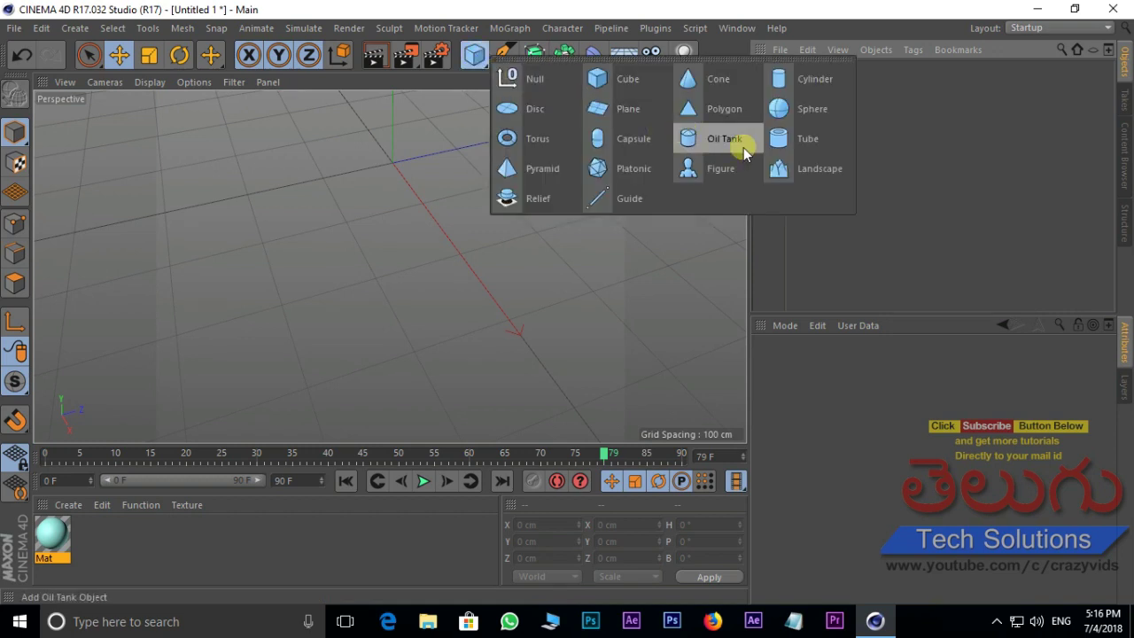
Add a Sphere and raise its Segments to 67.
{"action": "left_click", "coordinate": [793, 108]}
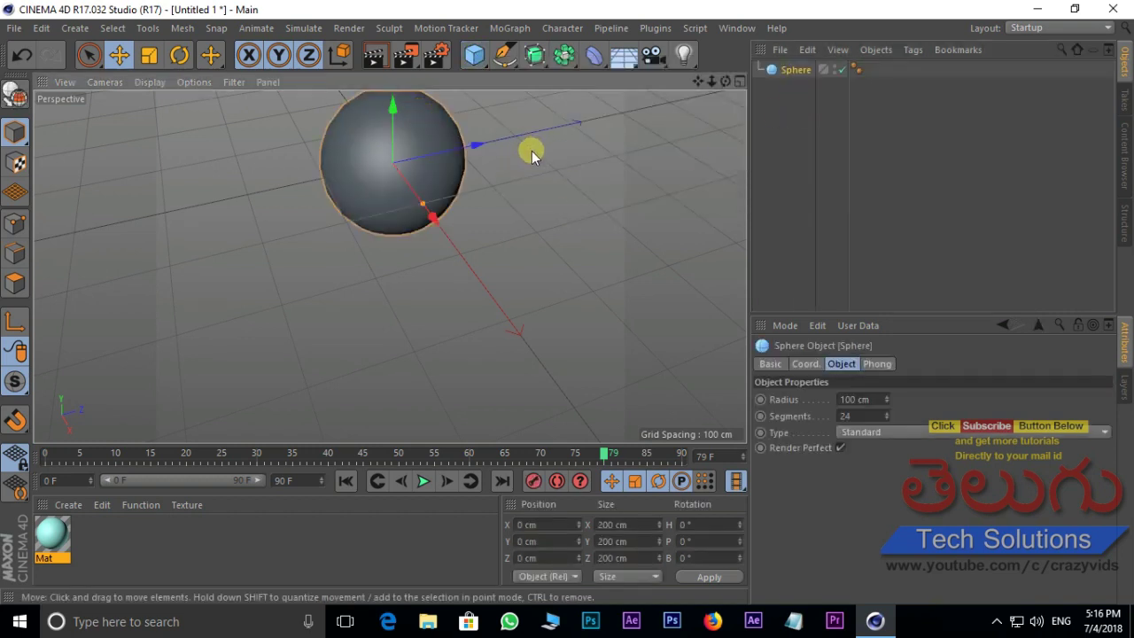
{"action": "middle_click_drag", "start_coordinate": [531, 151], "coordinate": [531, 222], "text": "alt"}
{"action": "left_click_drag", "start_coordinate": [885, 417], "coordinate": [884, 410]}
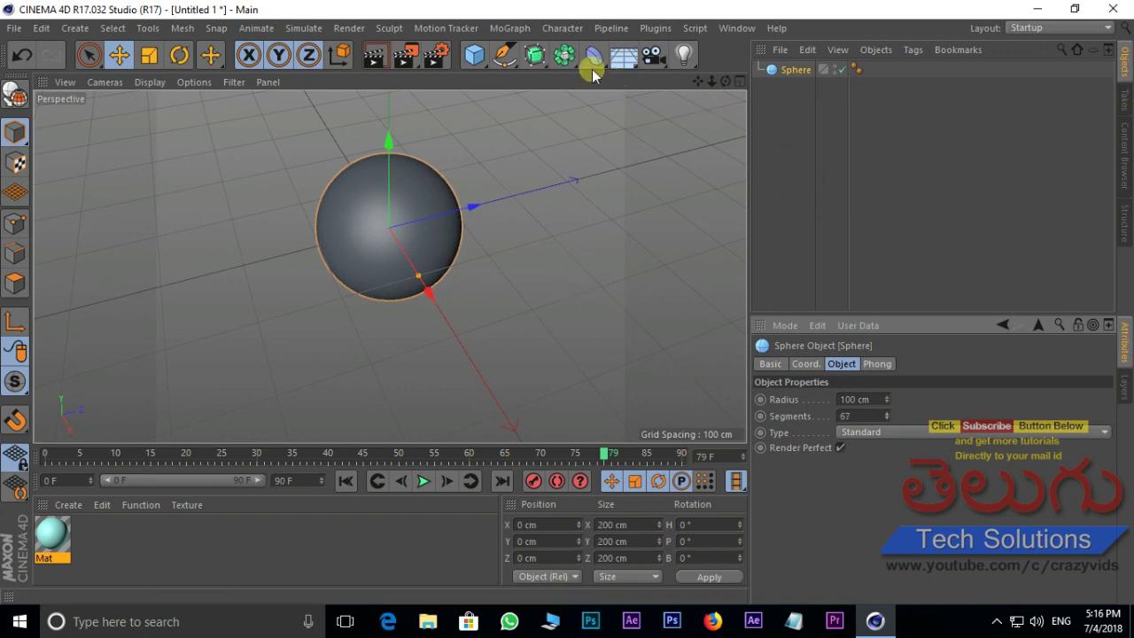
Nest a Formula deformer under the Sphere and play the deformation.
{"action": "left_click_drag", "start_coordinate": [594, 74], "coordinate": [788, 266]}
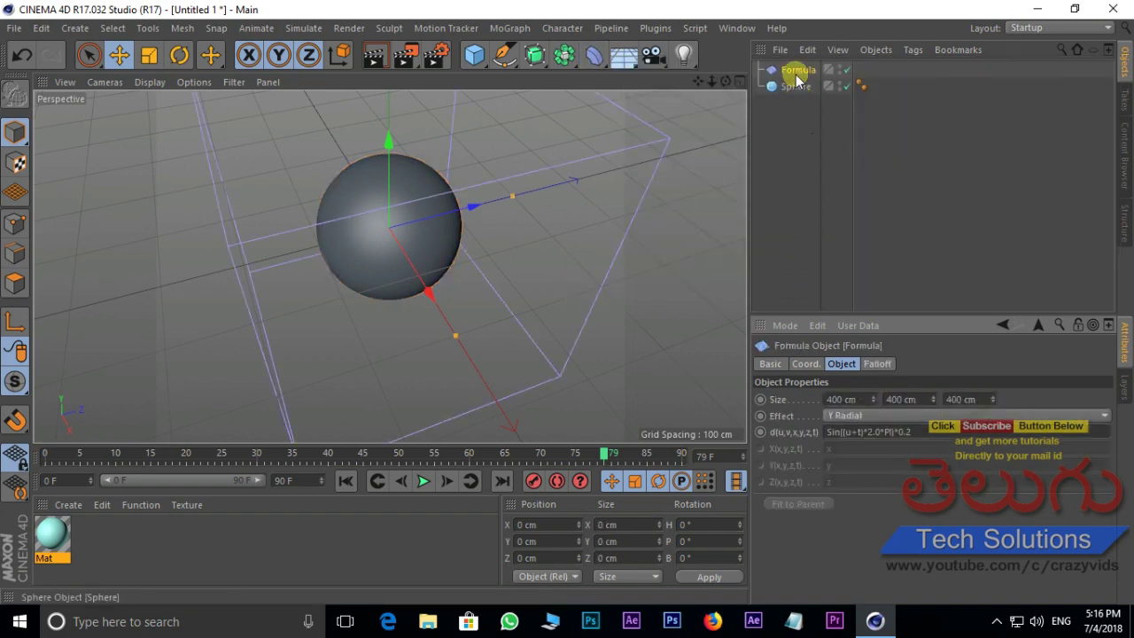
{"action": "left_click", "coordinate": [798, 76]}
{"action": "left_click_drag", "start_coordinate": [802, 92], "coordinate": [793, 86]}
{"action": "mouse_move", "coordinate": [521, 236]}
{"action": "left_mouse_down", "text": "alt"}
{"action": "mouse_move", "coordinate": [388, 157]}
{"action": "mouse_move", "coordinate": [405, 286]}
{"action": "mouse_move", "coordinate": [428, 257]}
{"action": "left_mouse_up", "text": "alt"}
{"action": "left_click", "coordinate": [423, 480]}
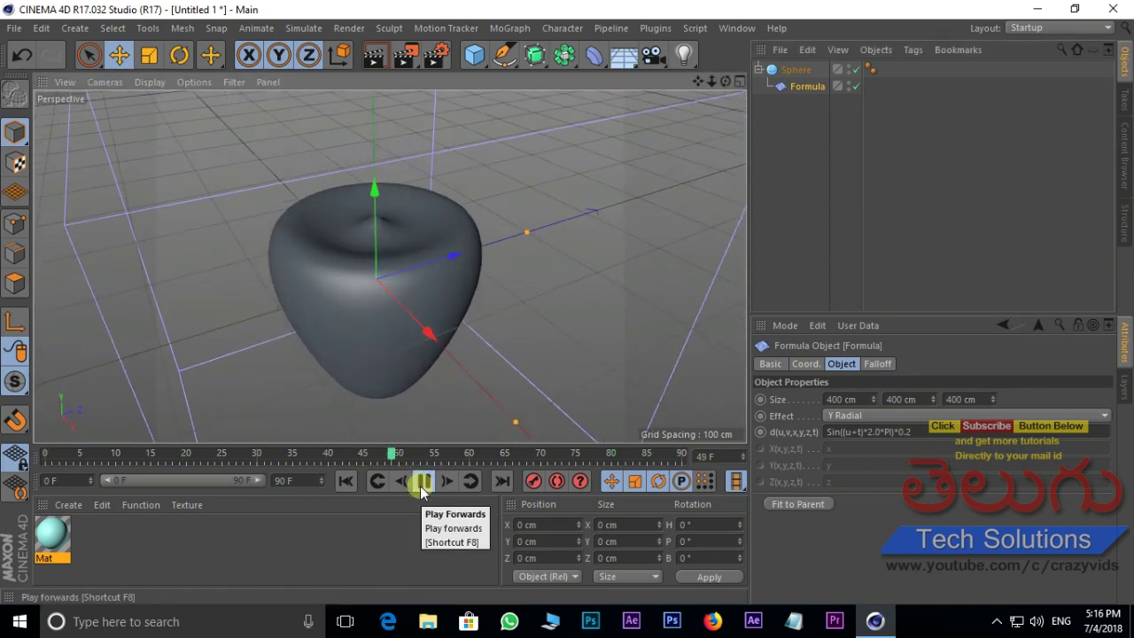
{"action": "left_click", "coordinate": [404, 484]}
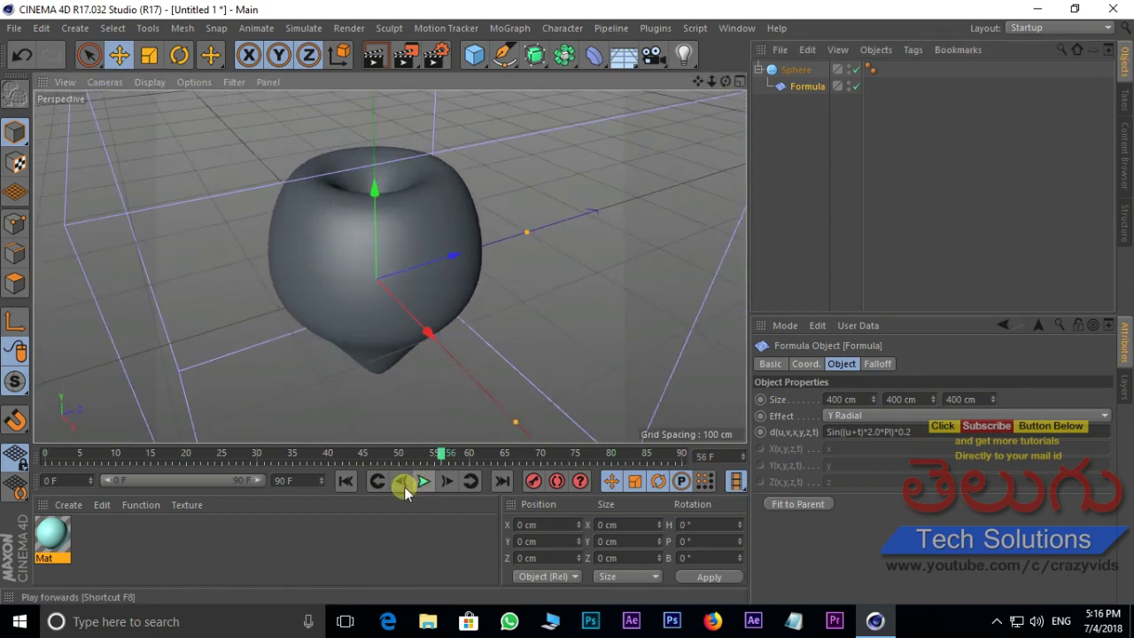
Recolour Mat to pure red (H 0°, S 100%, V 100%) and apply it to the sphere.
{"action": "double_click", "coordinate": [54, 539]}
{"action": "left_click", "coordinate": [470, 171]}
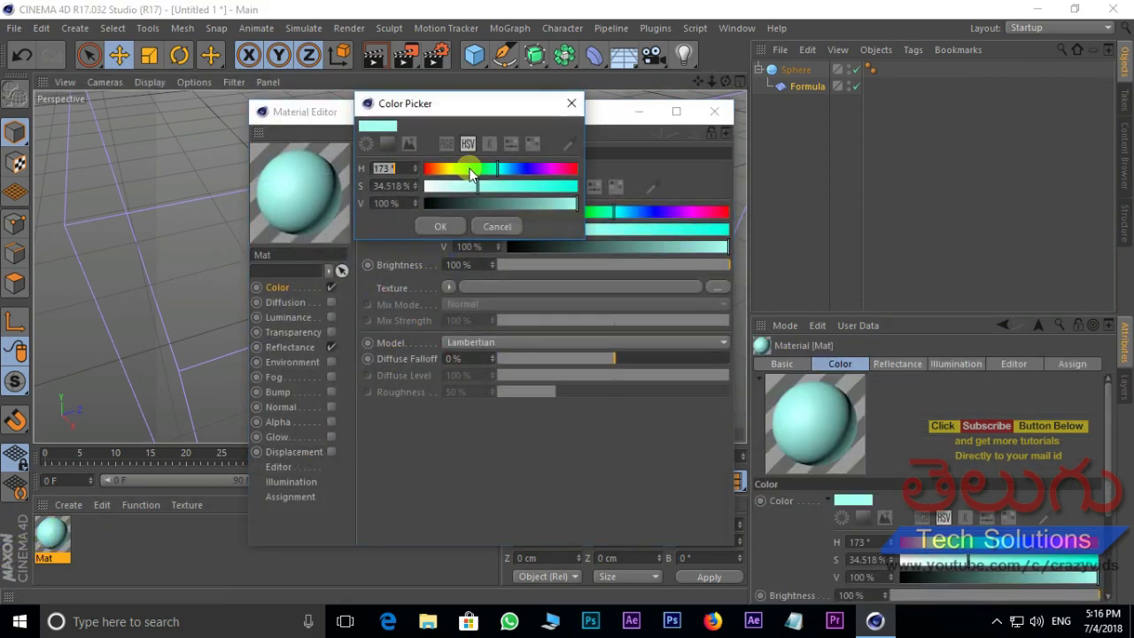
{"action": "left_click", "coordinate": [388, 144]}
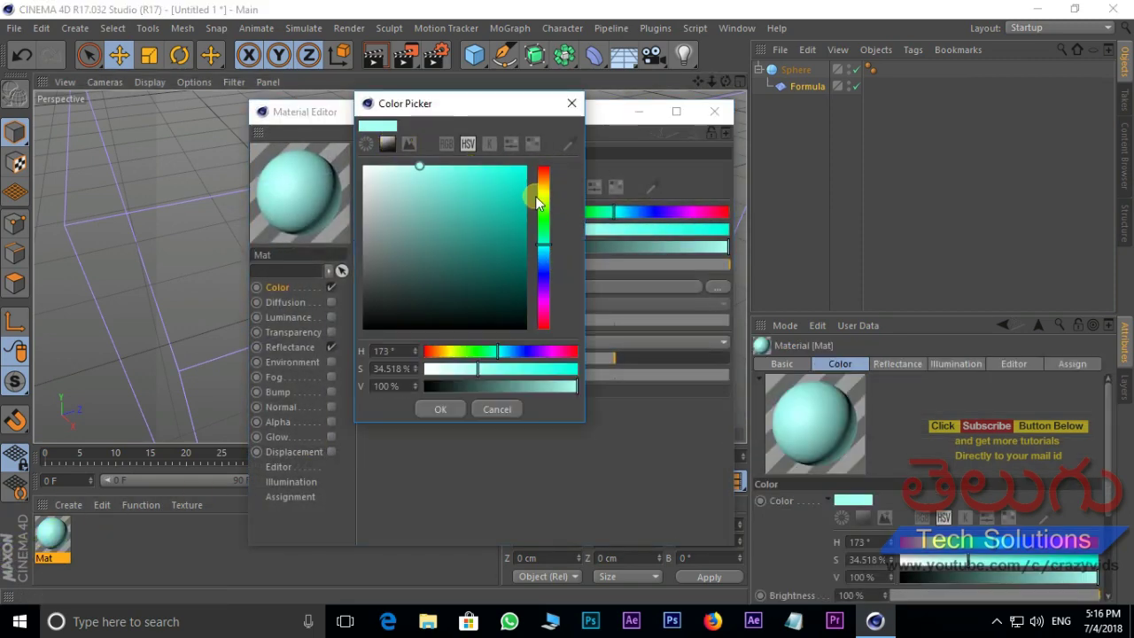
{"action": "mouse_move", "coordinate": [537, 202]}
{"action": "left_mouse_down"}
{"action": "mouse_move", "coordinate": [549, 165]}
{"action": "mouse_move", "coordinate": [532, 160]}
{"action": "left_mouse_up"}
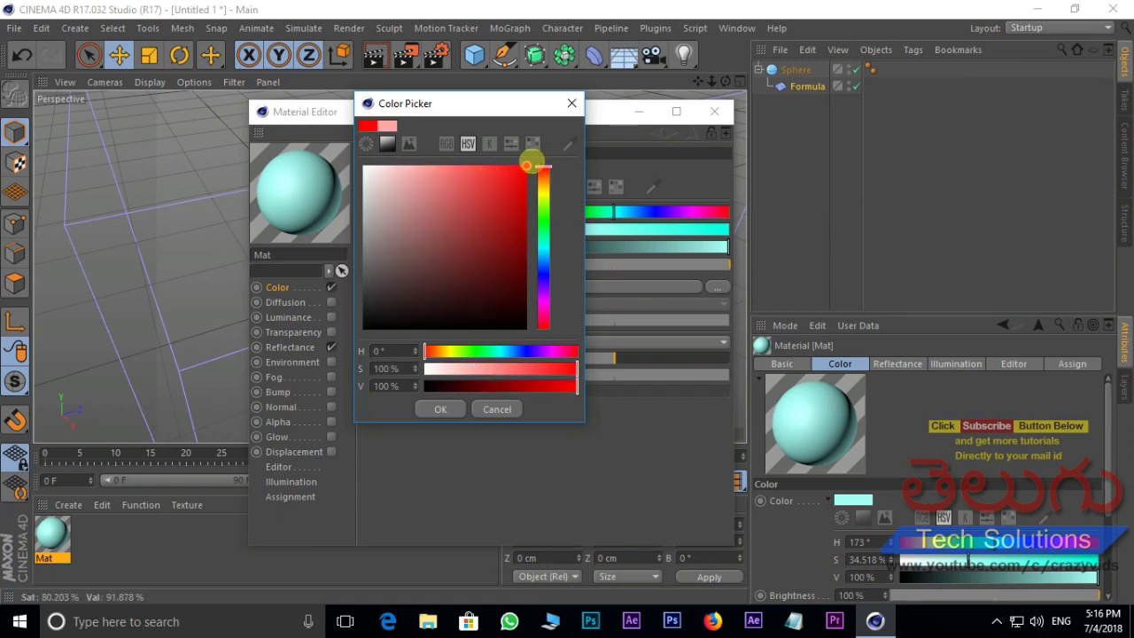
{"action": "left_click", "coordinate": [441, 409]}
{"action": "left_click", "coordinate": [714, 112]}
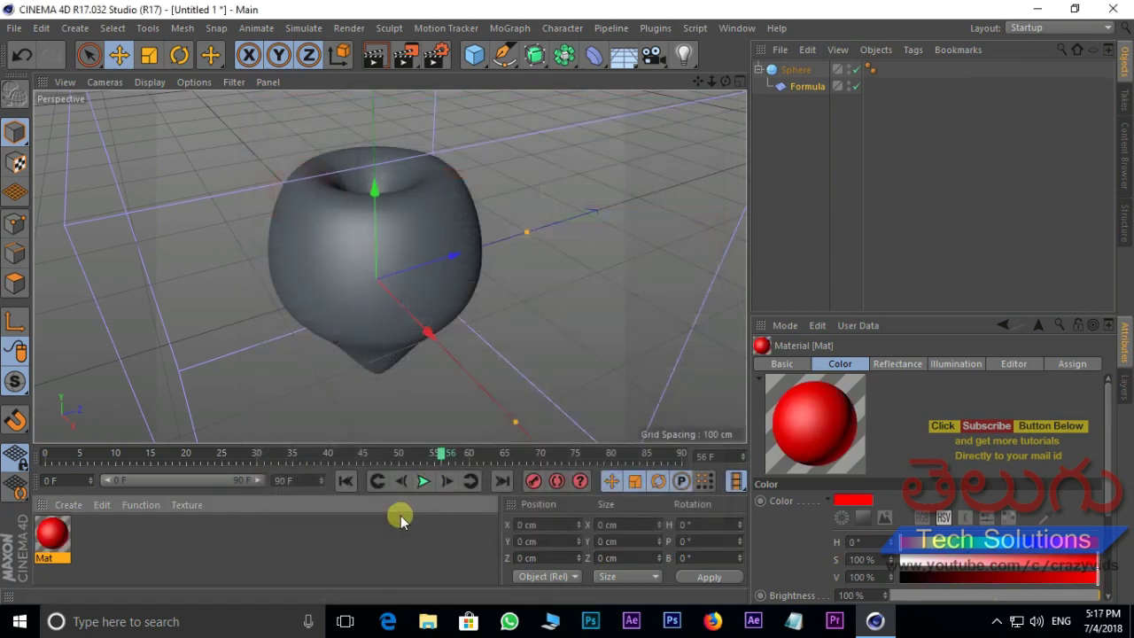
{"action": "left_click_drag", "start_coordinate": [40, 547], "coordinate": [347, 303]}
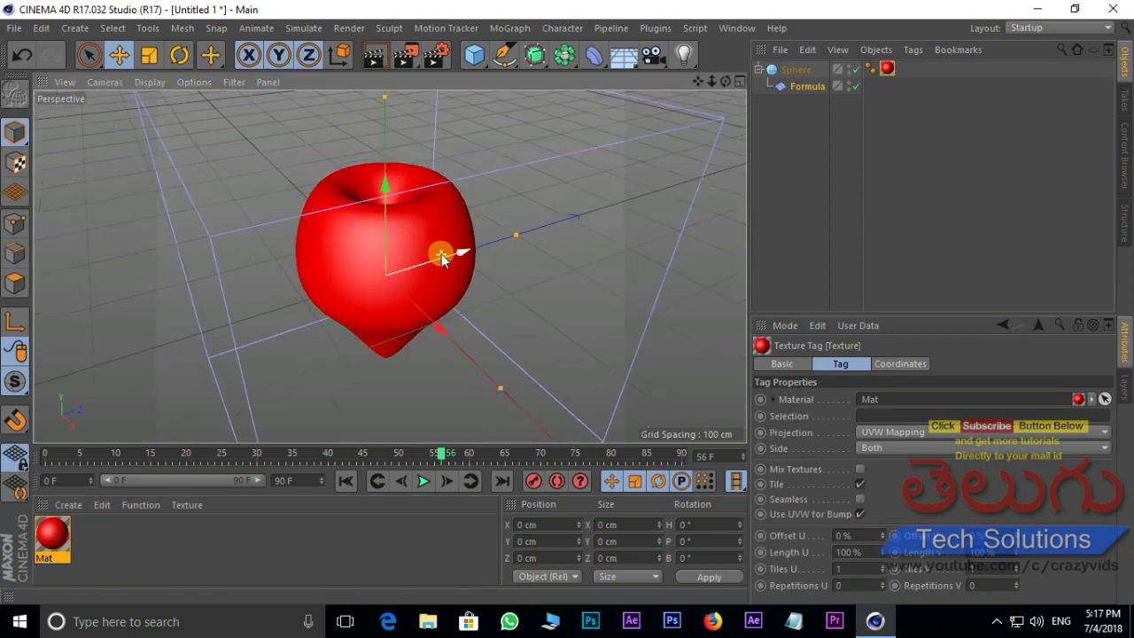
Play and pause the red sphere's deformation animation.
{"action": "left_click", "coordinate": [425, 481]}
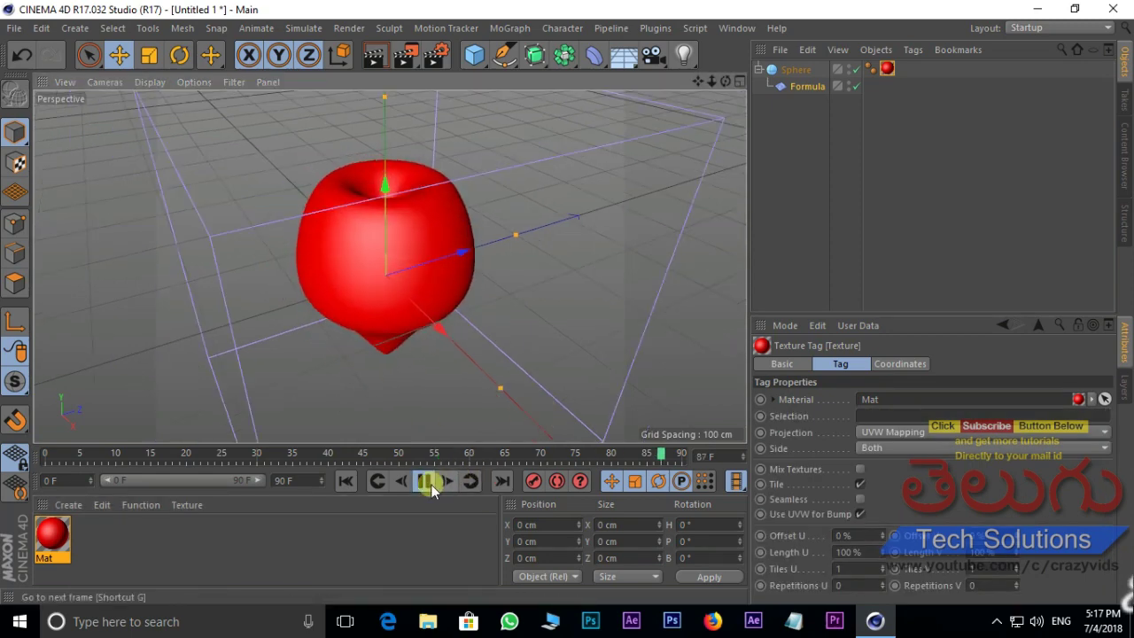
{"action": "left_click", "coordinate": [424, 481]}
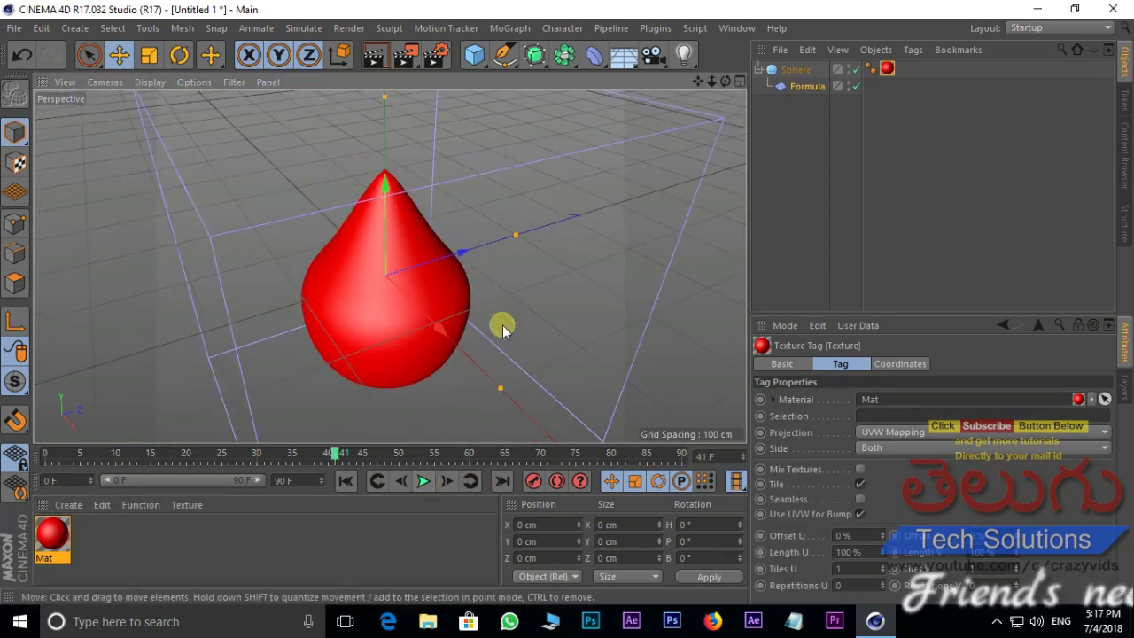
{"action": "left_click_drag", "start_coordinate": [502, 324], "coordinate": [502, 325], "text": "alt"}
Stretch the Formula deformer's Y size to 979 cm, preview it, and select Sphere and Formula.
{"action": "left_click", "coordinate": [804, 88]}
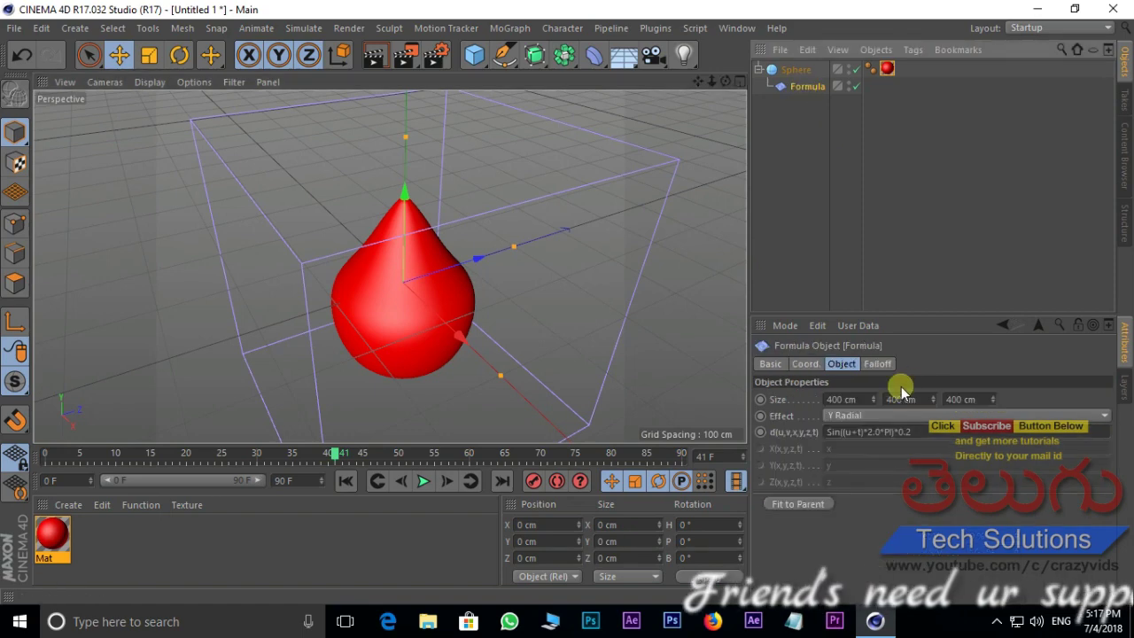
{"action": "left_click_drag", "start_coordinate": [933, 400], "coordinate": [932, 399]}
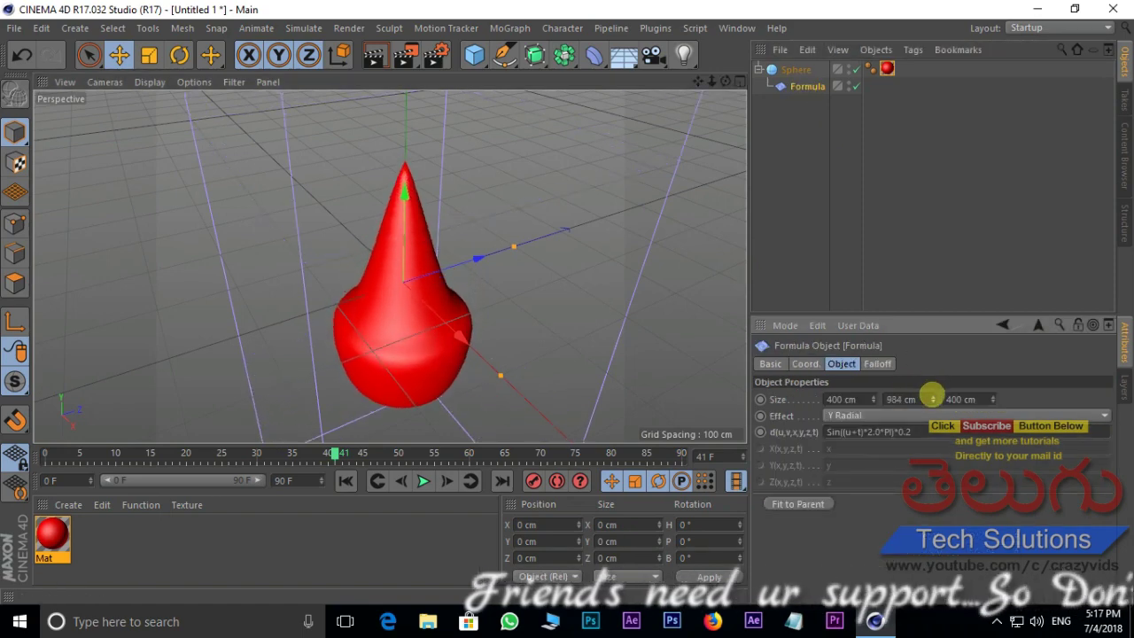
{"action": "mouse_move", "coordinate": [632, 349]}
{"action": "left_mouse_down", "text": "alt"}
{"action": "mouse_move", "coordinate": [508, 263]}
{"action": "mouse_move", "coordinate": [415, 381]}
{"action": "left_mouse_up", "text": "alt"}
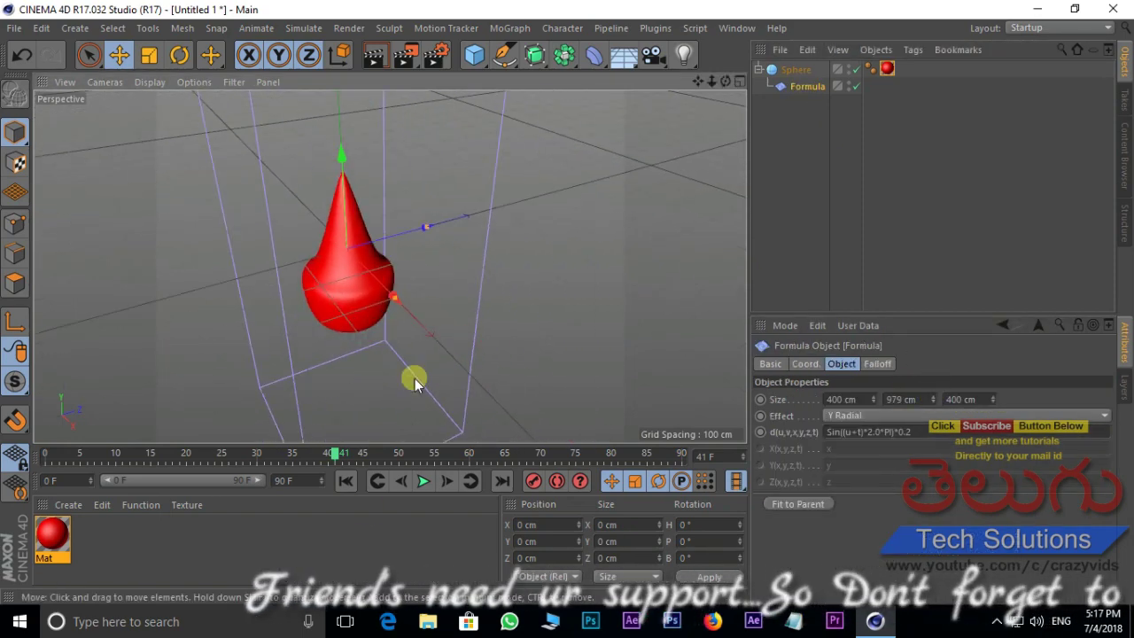
{"action": "left_click", "coordinate": [424, 485]}
{"action": "left_click_drag", "start_coordinate": [413, 430], "coordinate": [468, 253], "text": "alt"}
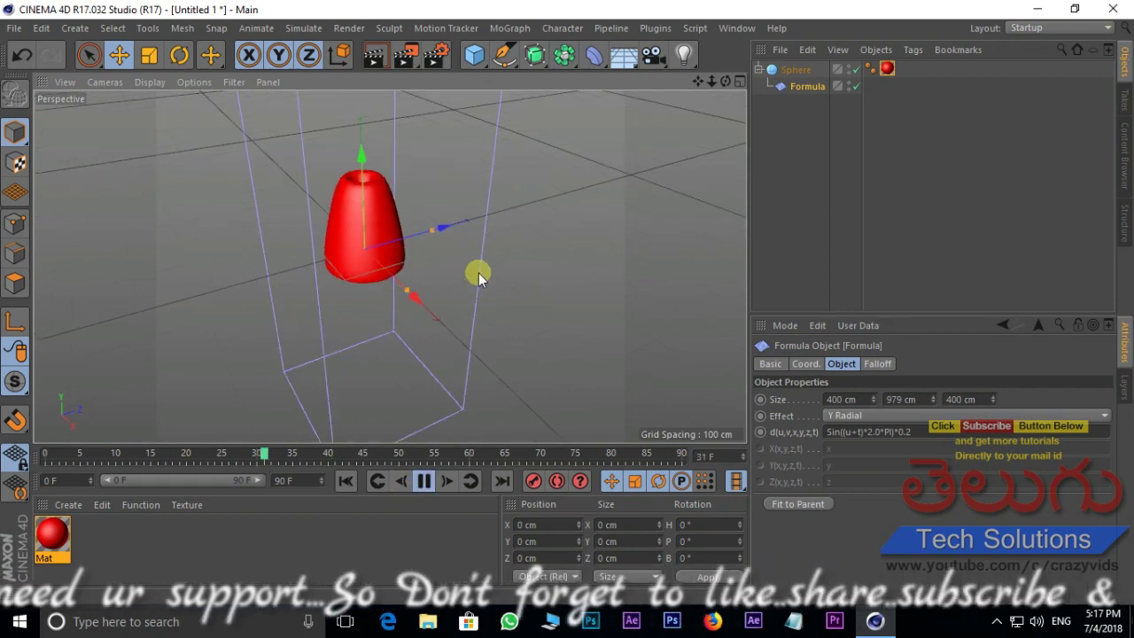
{"action": "left_click", "coordinate": [423, 480]}
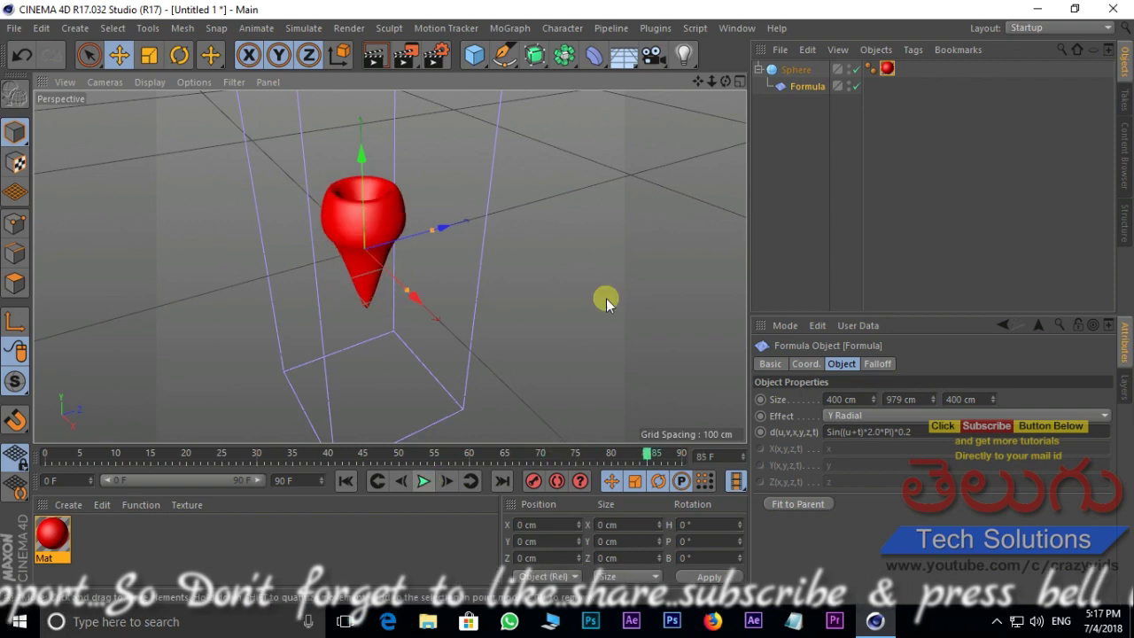
{"action": "left_click_drag", "start_coordinate": [809, 129], "coordinate": [780, 53]}
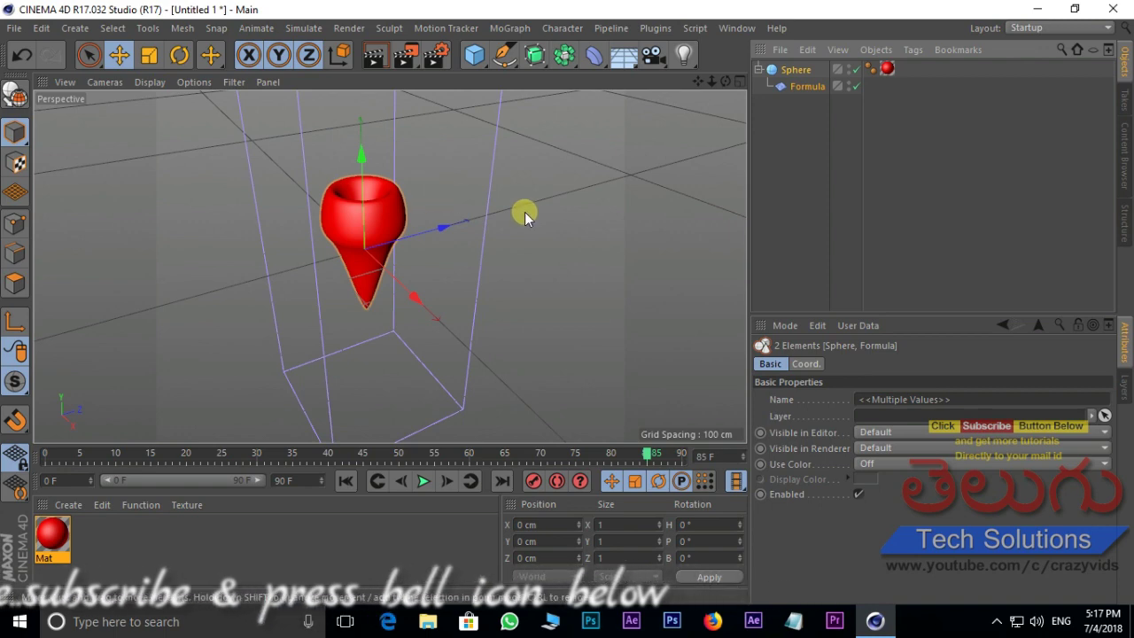
Delete the sphere and its Formula deformer, then add a MoText object.
{"action": "key", "text": "Delete"}
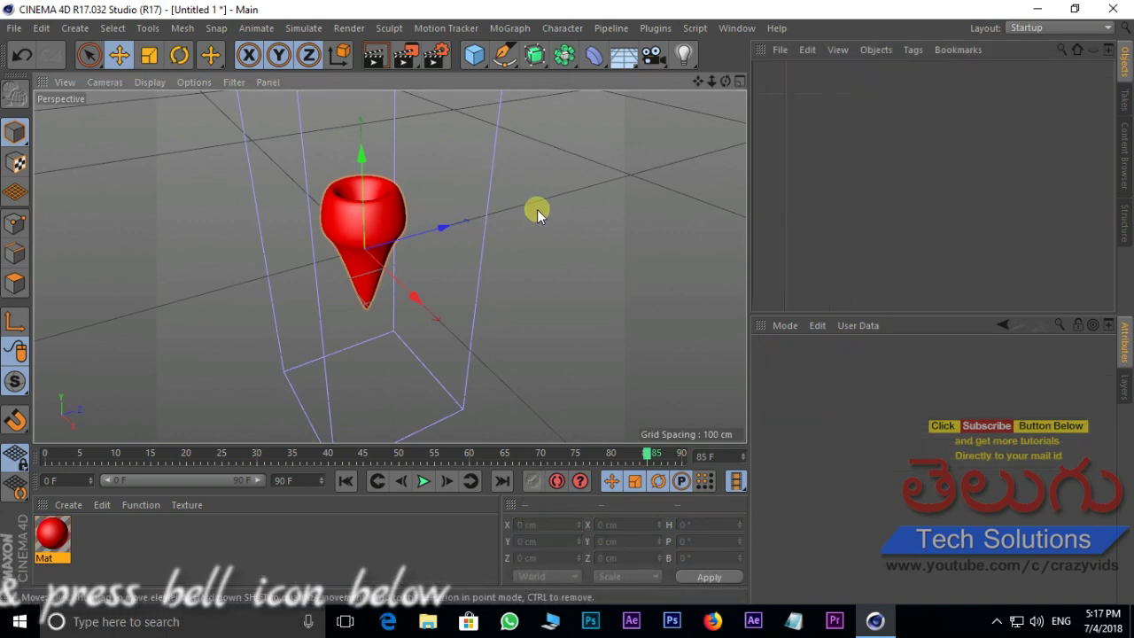
{"action": "left_click", "coordinate": [514, 28]}
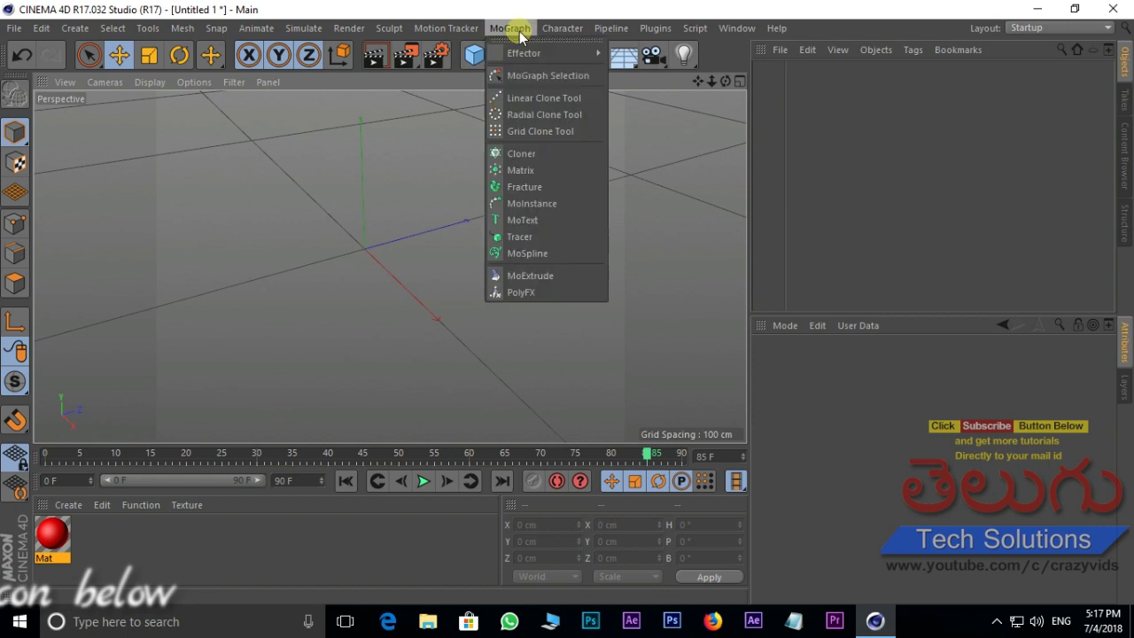
{"action": "left_click", "coordinate": [542, 219]}
{"action": "mouse_move", "coordinate": [373, 314]}
{"action": "left_mouse_down", "text": "alt"}
{"action": "mouse_move", "coordinate": [463, 253]}
{"action": "mouse_move", "coordinate": [613, 260]}
{"action": "mouse_move", "coordinate": [575, 249]}
{"action": "mouse_move", "coordinate": [573, 269]}
{"action": "left_mouse_up", "text": "alt"}
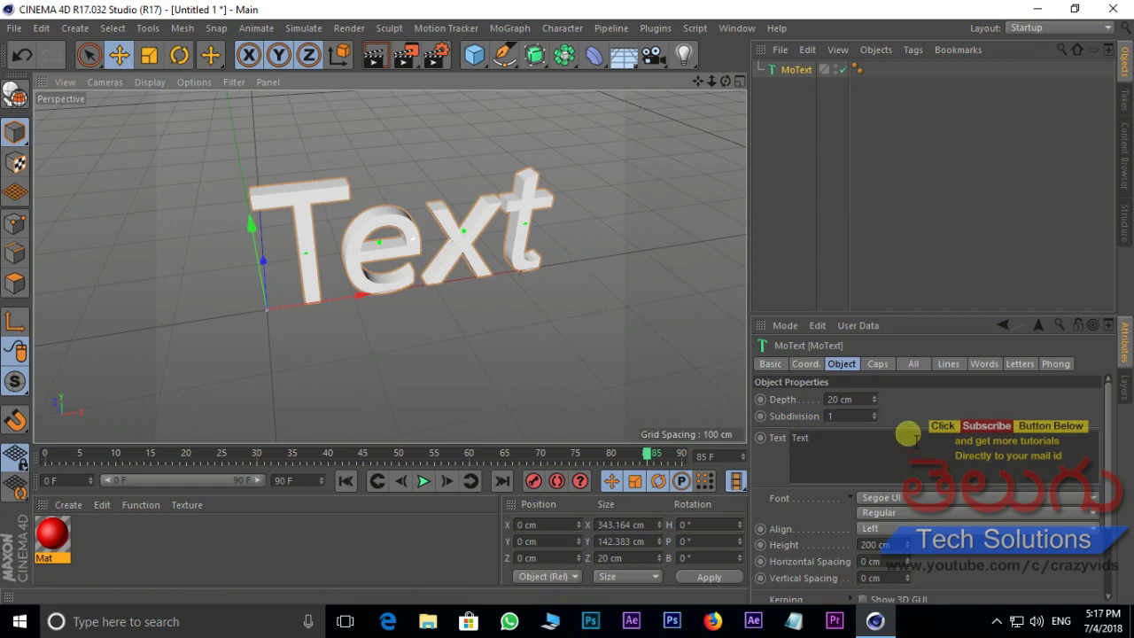
Give the MoText 30 subdivisions, 39 cm depth and the text 'Telugu Tech Solutions'.
{"action": "left_click", "coordinate": [874, 413]}
{"action": "type", "text": "30"}
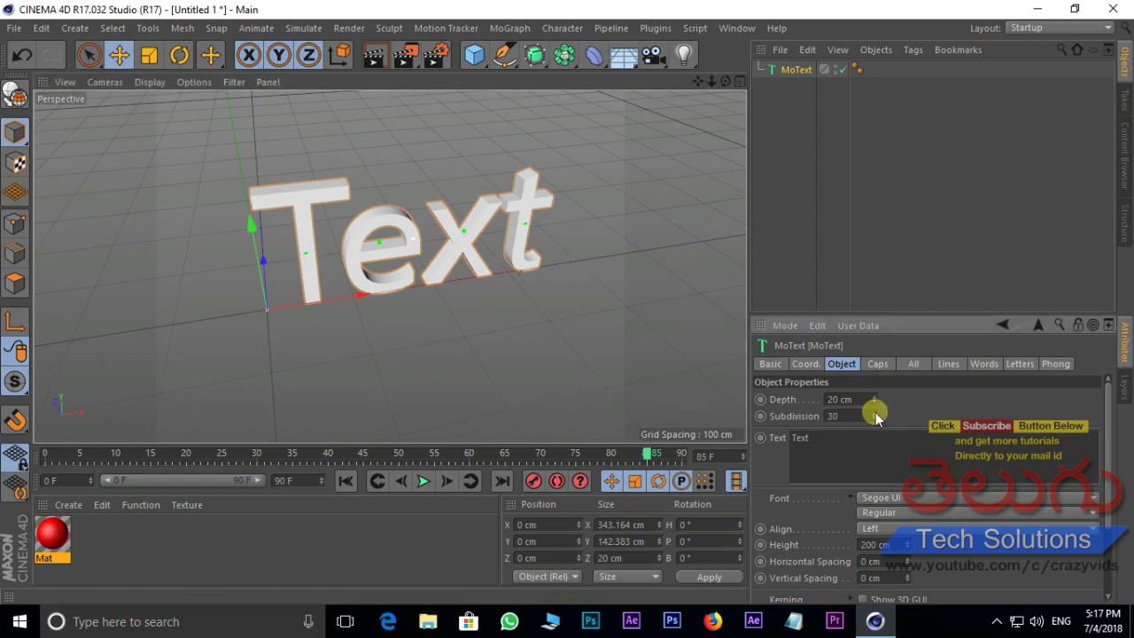
{"action": "mouse_move", "coordinate": [329, 233]}
{"action": "left_mouse_down", "text": "alt"}
{"action": "mouse_move", "coordinate": [322, 324]}
{"action": "mouse_move", "coordinate": [372, 337]}
{"action": "left_mouse_up", "text": "alt"}
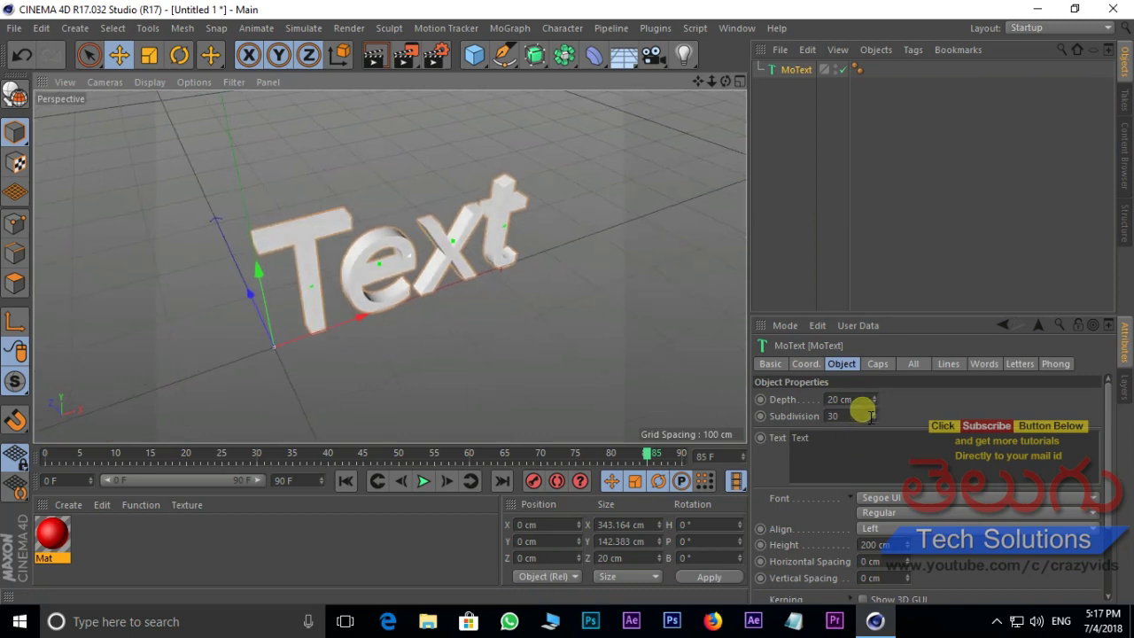
{"action": "left_click_drag", "start_coordinate": [874, 401], "coordinate": [874, 399]}
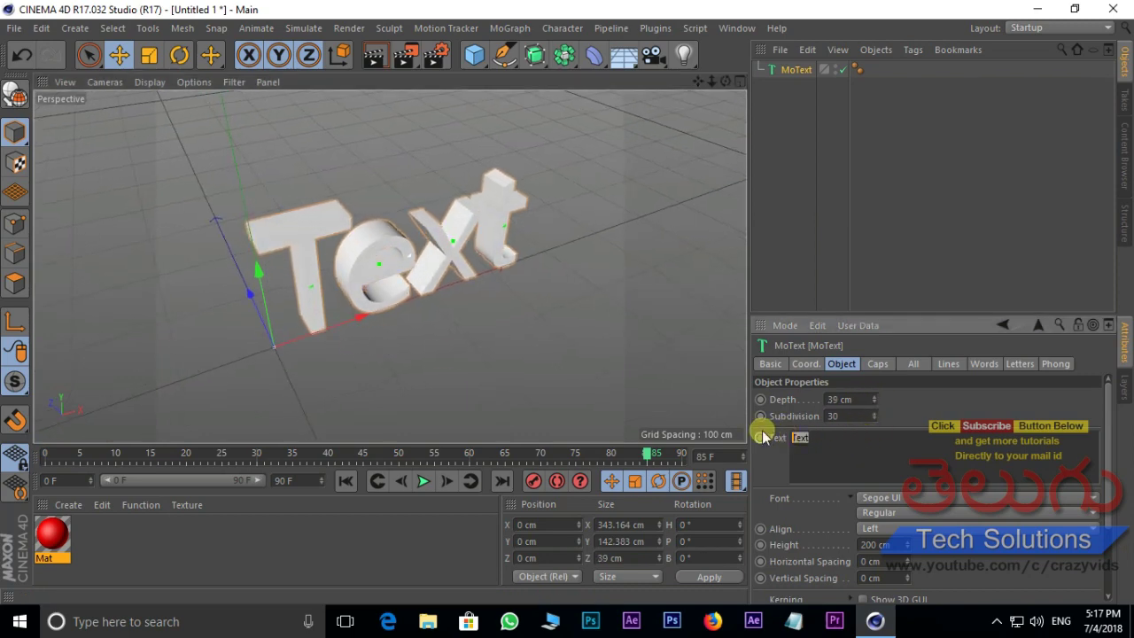
{"action": "type", "text": "T"}
{"action": "type", "text": "elugu T"}
{"action": "type", "text": "echS"}
{"action": "type", "text": "olutions"}
Switch the MoText font to Gill Sans Ultra Bold and apply the red Mat material.
{"action": "left_click", "coordinate": [654, 373]}
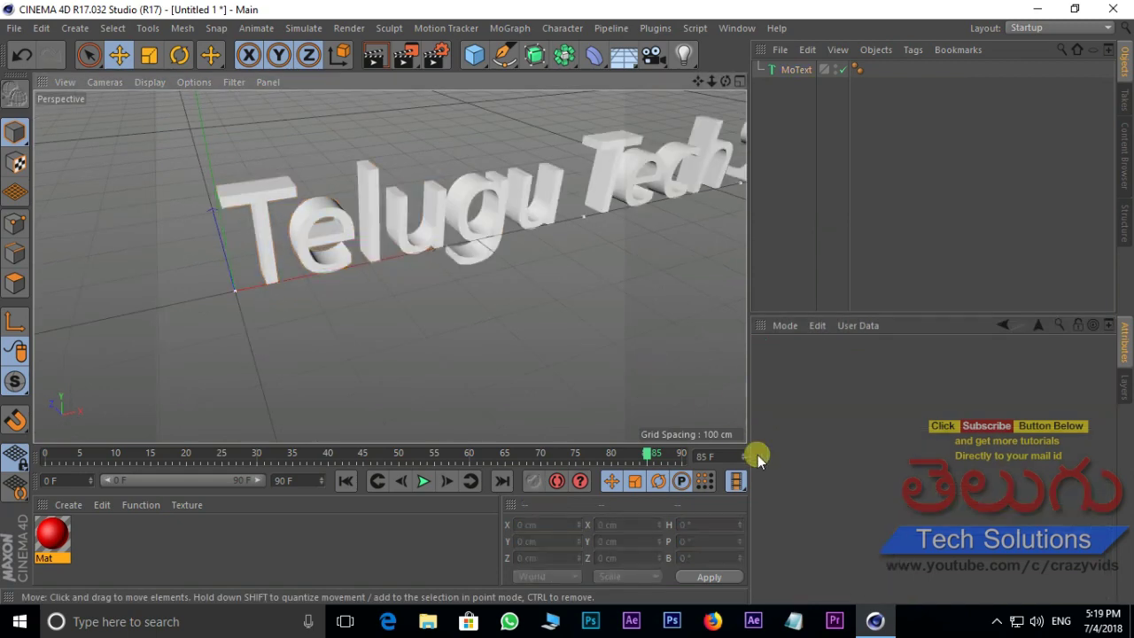
{"action": "left_click", "coordinate": [793, 71]}
{"action": "left_click", "coordinate": [939, 498]}
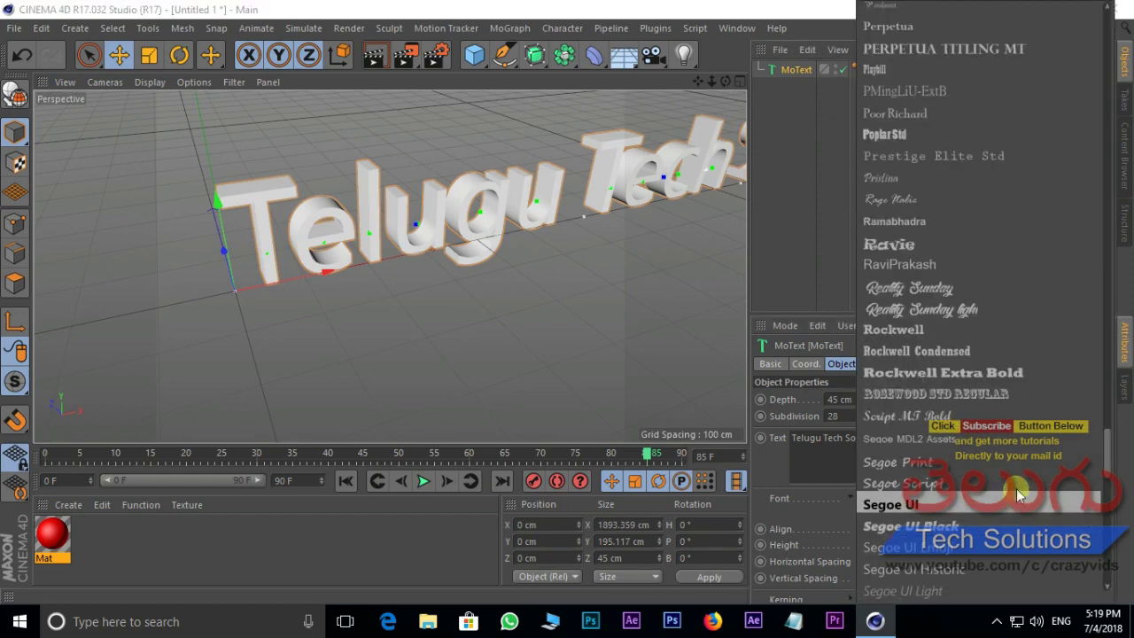
{"action": "scroll", "coordinate": [1052, 276], "scroll_direction": "up", "scroll_amount": 3}
{"action": "scroll", "coordinate": [1051, 274], "scroll_direction": "up", "scroll_amount": 5}
{"action": "scroll", "coordinate": [1051, 270], "scroll_direction": "up", "scroll_amount": 5}
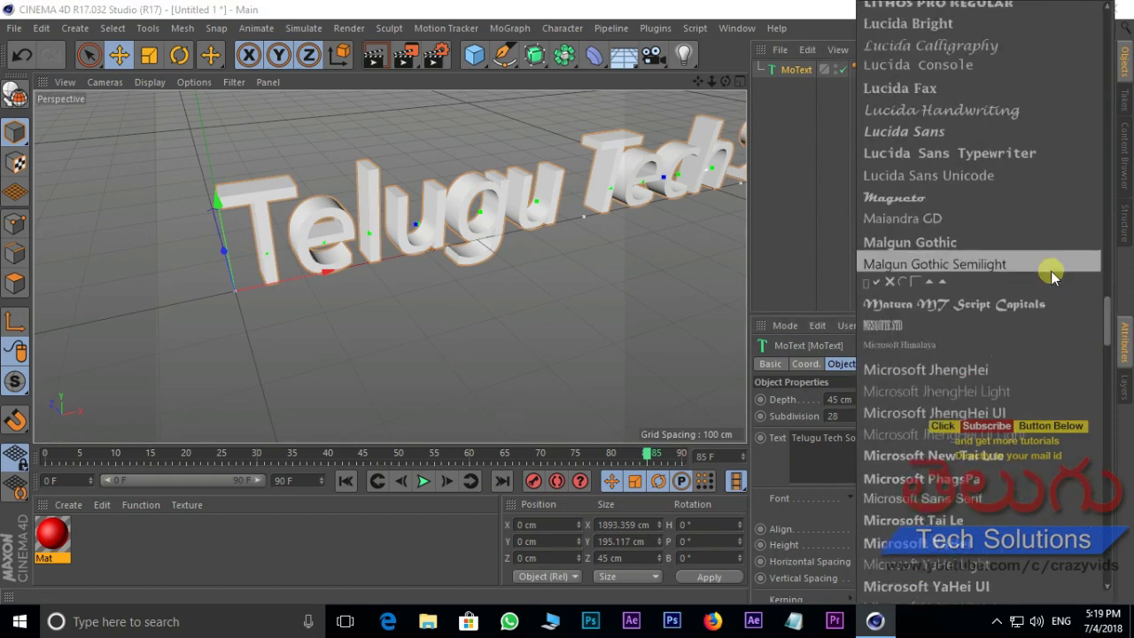
{"action": "scroll", "coordinate": [1051, 271], "scroll_direction": "up", "scroll_amount": 5}
{"action": "scroll", "coordinate": [1051, 270], "scroll_direction": "up", "scroll_amount": 5}
{"action": "scroll", "coordinate": [1051, 270], "scroll_direction": "up", "scroll_amount": 5}
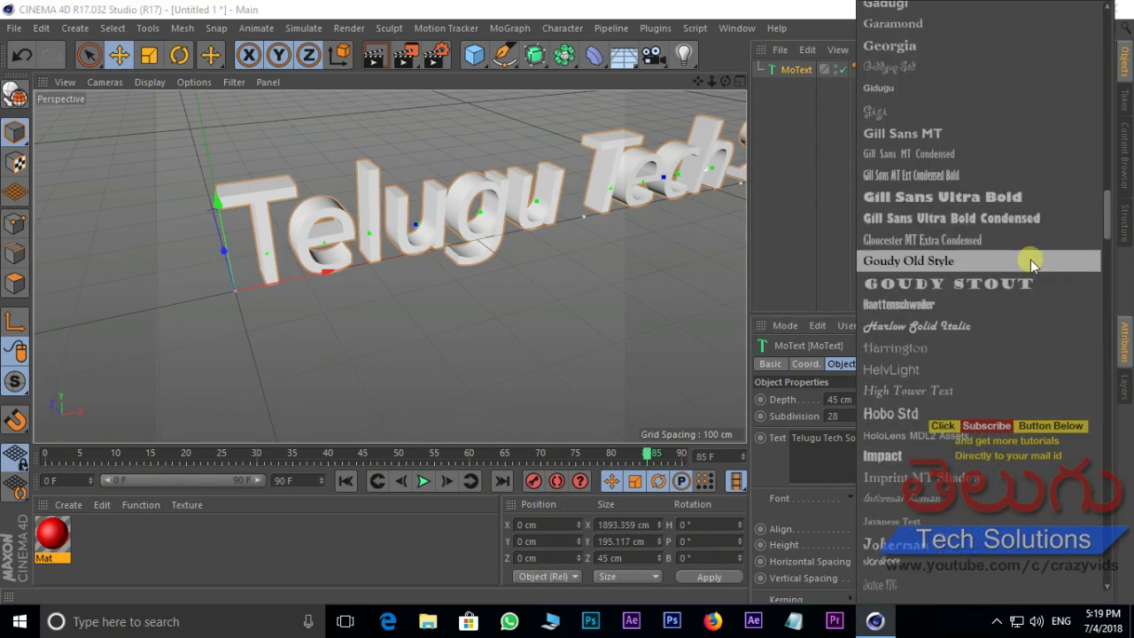
{"action": "left_click", "coordinate": [937, 188]}
{"action": "left_click_drag", "start_coordinate": [524, 242], "coordinate": [484, 271], "text": "alt"}
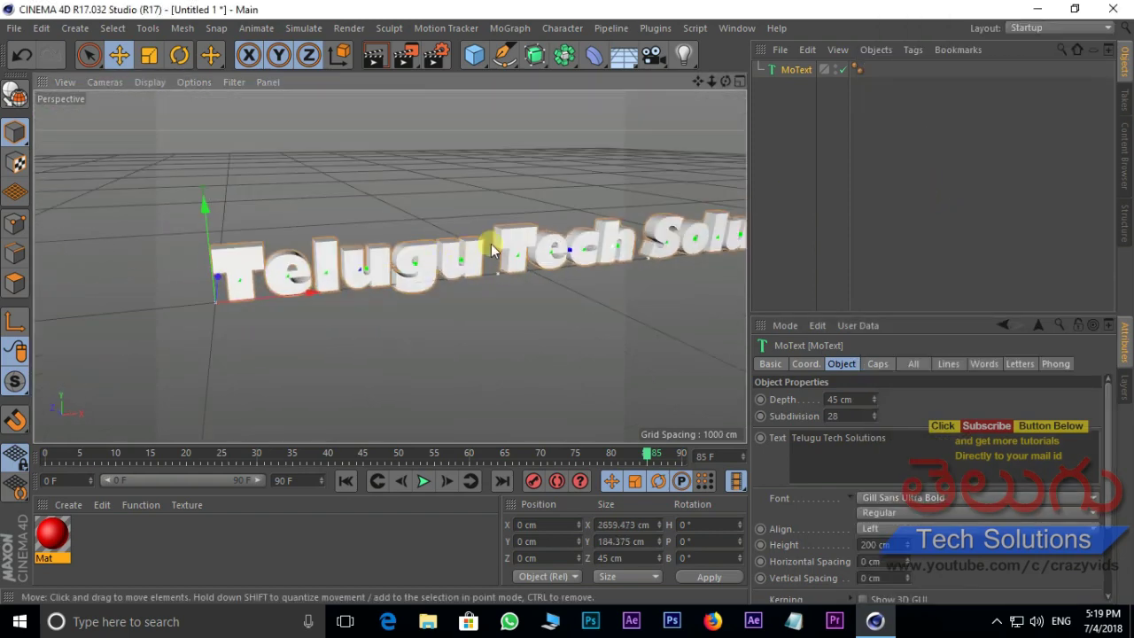
{"action": "mouse_move", "coordinate": [52, 538]}
{"action": "left_mouse_down"}
{"action": "mouse_move", "coordinate": [371, 253]}
{"action": "mouse_move", "coordinate": [414, 266]}
{"action": "left_mouse_up"}
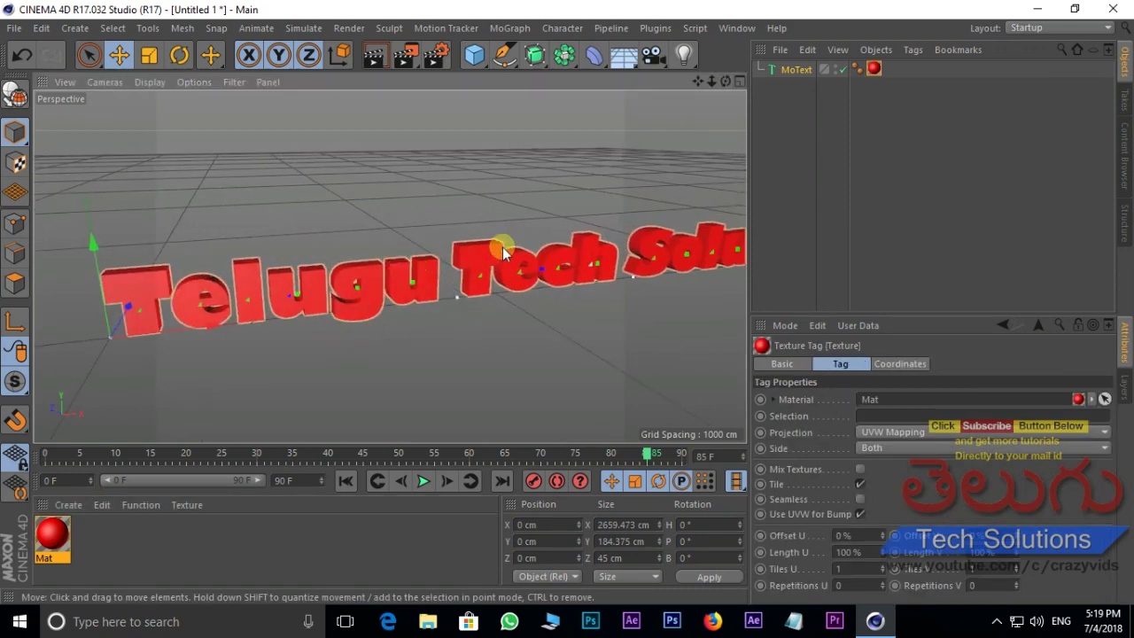
Add a Formula deformer and nest it under the MoText object.
{"action": "left_click_drag", "start_coordinate": [597, 62], "coordinate": [760, 256]}
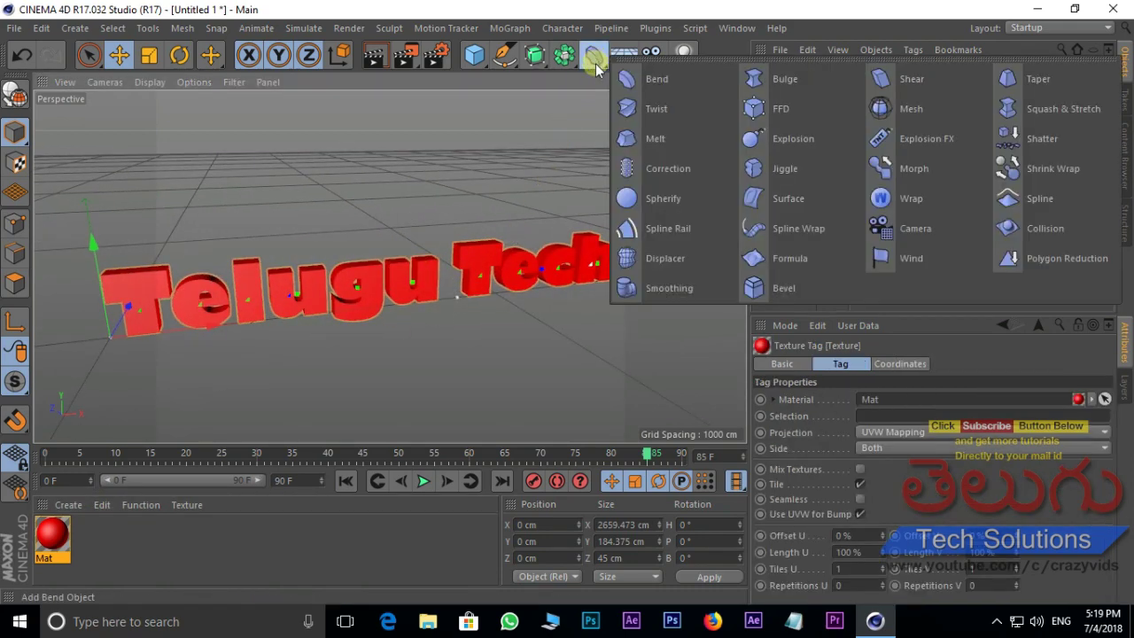
{"action": "left_click_drag", "start_coordinate": [805, 76], "coordinate": [807, 88]}
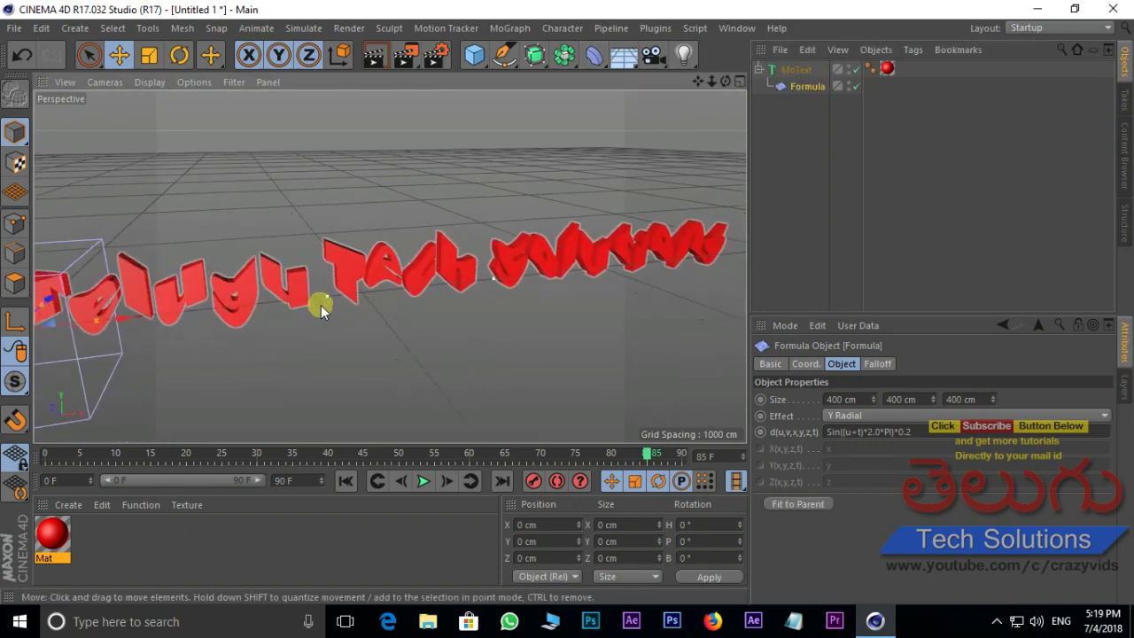
{"action": "mouse_move", "coordinate": [299, 345]}
{"action": "left_mouse_down", "text": "alt"}
{"action": "mouse_move", "coordinate": [414, 274]}
{"action": "mouse_move", "coordinate": [207, 261]}
{"action": "mouse_move", "coordinate": [308, 296]}
{"action": "mouse_move", "coordinate": [319, 286]}
{"action": "left_mouse_up", "text": "alt"}
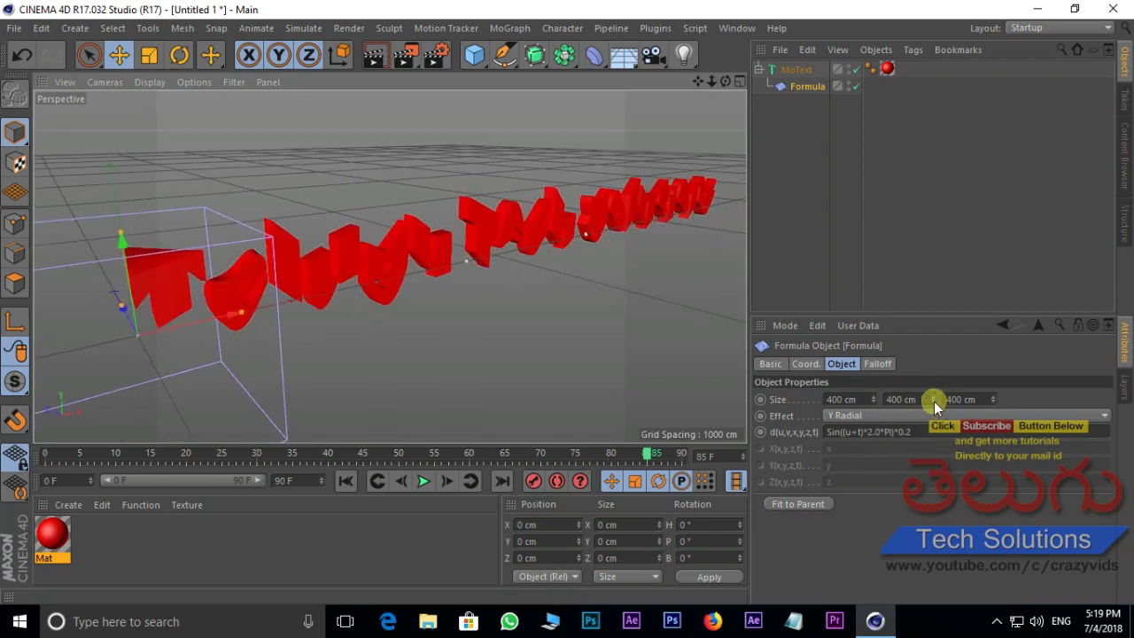
Preview the ripple animation, then reduce the Formula Size Y to 104 cm.
{"action": "left_click", "coordinate": [426, 482]}
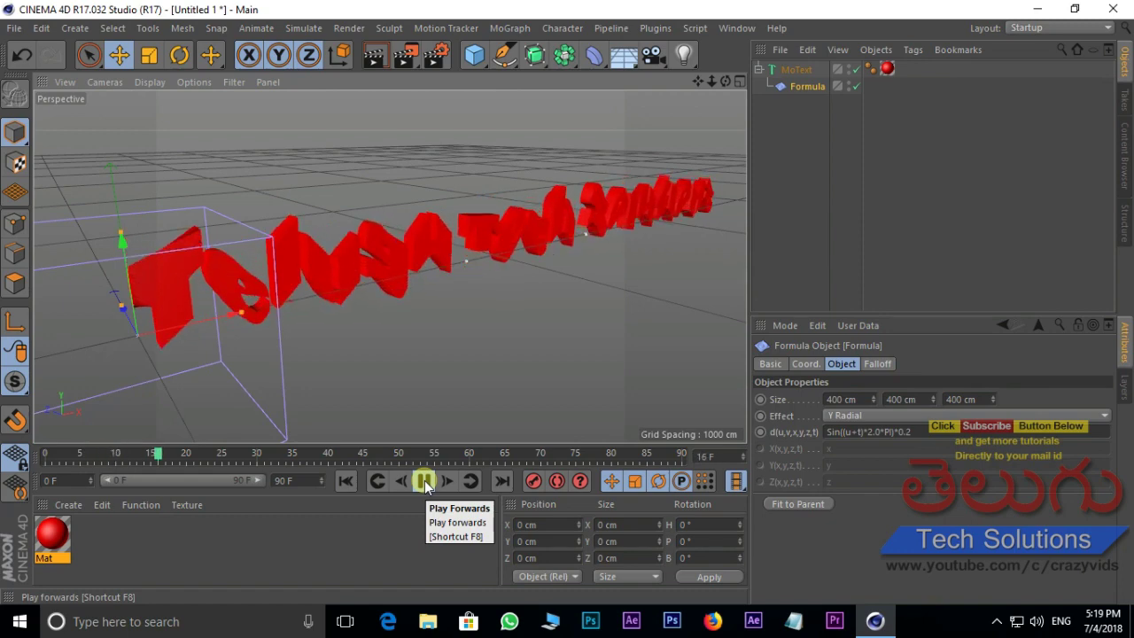
{"action": "left_click", "coordinate": [425, 481]}
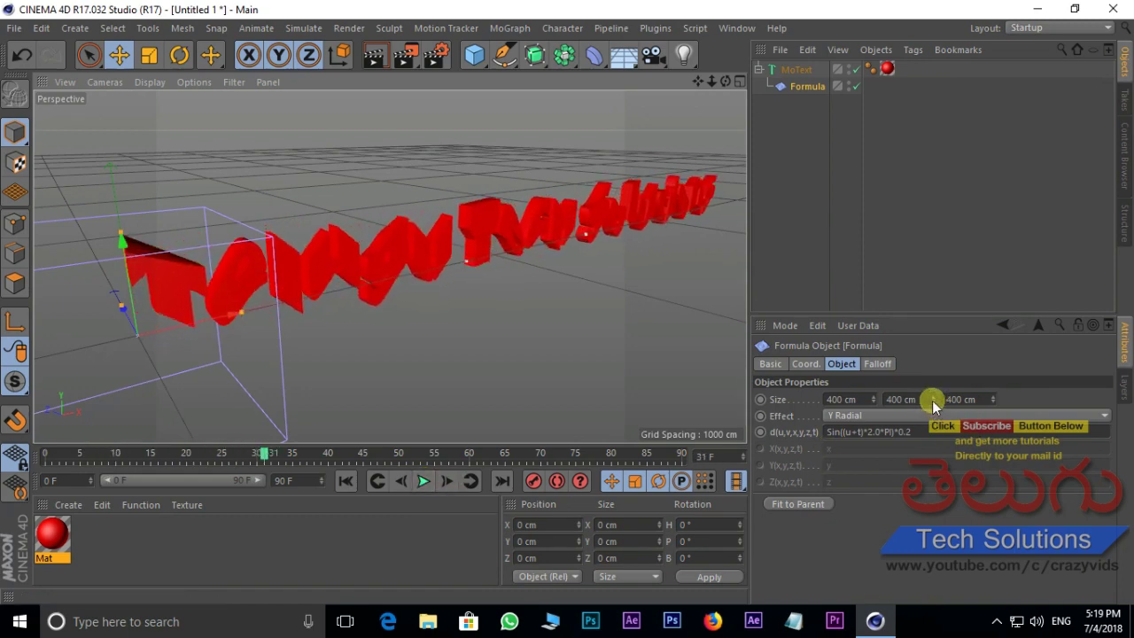
{"action": "mouse_move", "coordinate": [933, 400]}
{"action": "left_mouse_down"}
{"action": "mouse_move", "coordinate": [933, 436]}
{"action": "mouse_move", "coordinate": [935, 358]}
{"action": "left_mouse_up"}
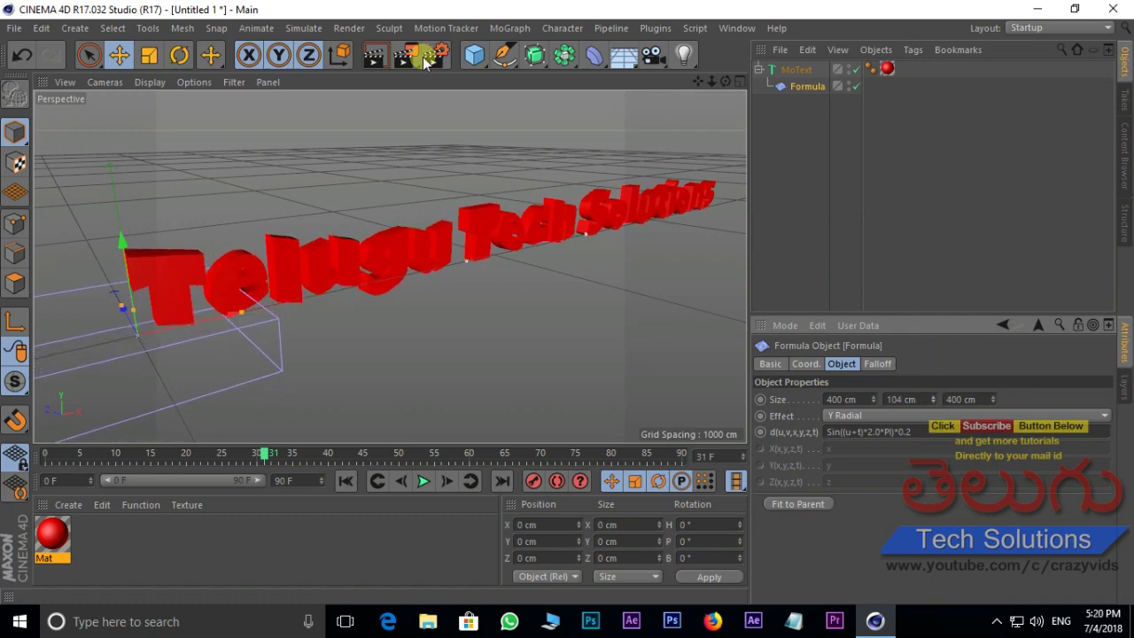
Drop the Formula Size Y to 72 cm and inspect the ripple from several angles.
{"action": "scroll", "coordinate": [373, 303], "scroll_direction": "up", "scroll_amount": 3}
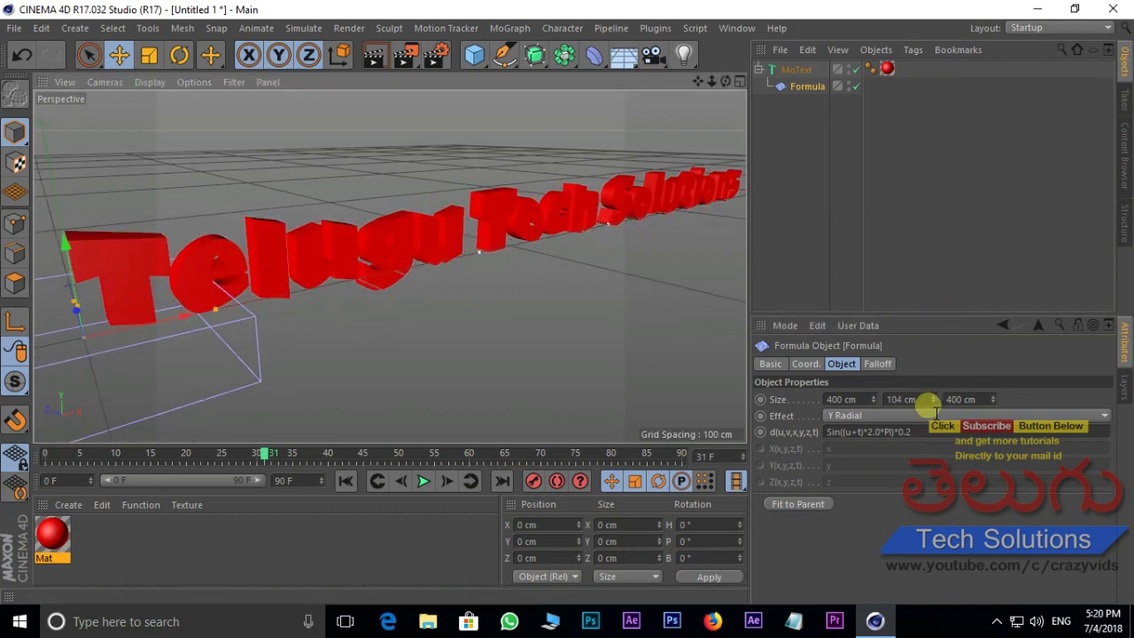
{"action": "left_click_drag", "start_coordinate": [934, 403], "coordinate": [933, 416]}
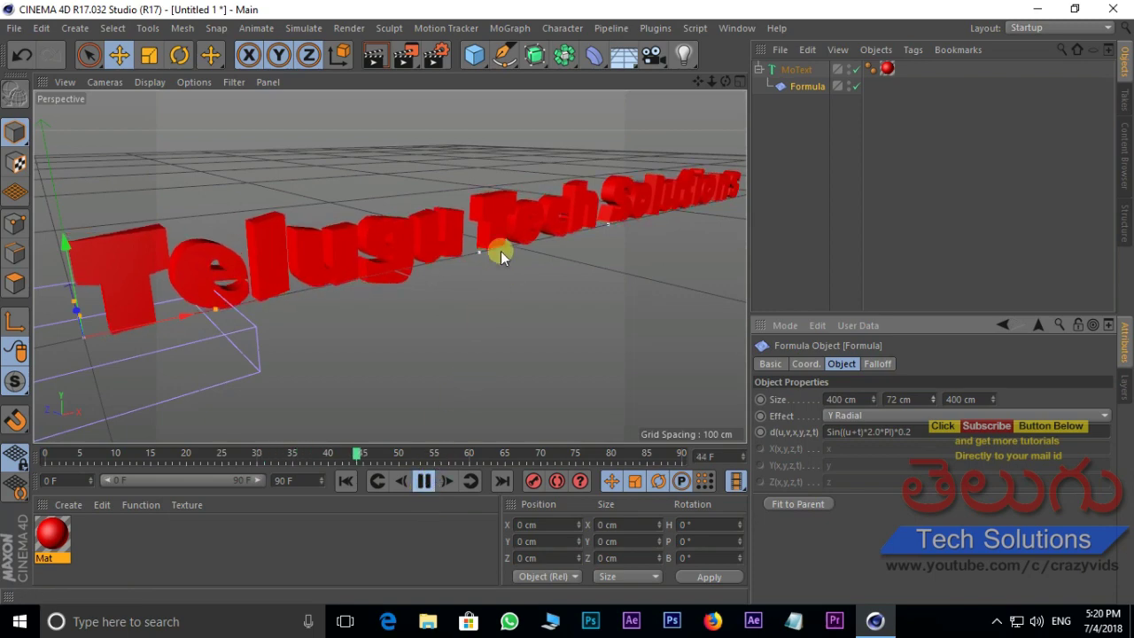
{"action": "scroll", "coordinate": [501, 251], "scroll_direction": "up", "scroll_amount": 1}
{"action": "scroll", "coordinate": [499, 219], "scroll_direction": "up", "scroll_amount": 1}
{"action": "left_click_drag", "start_coordinate": [457, 286], "coordinate": [338, 260], "text": "alt"}
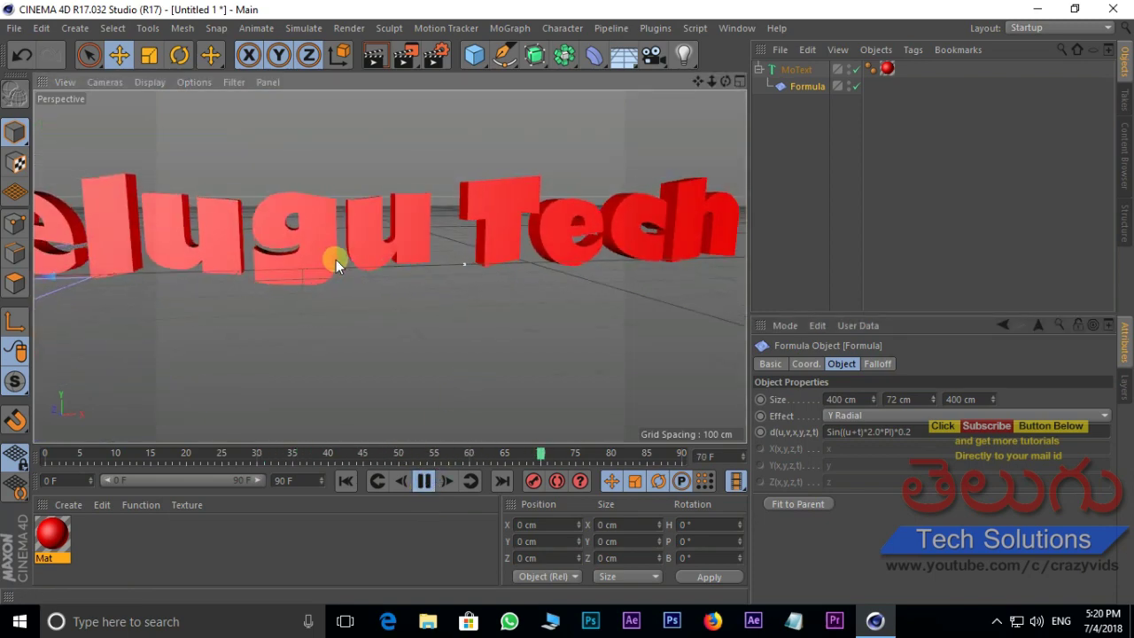
{"action": "mouse_move", "coordinate": [331, 328]}
{"action": "left_mouse_down", "text": "alt"}
{"action": "mouse_move", "coordinate": [375, 380]}
{"action": "mouse_move", "coordinate": [435, 328]}
{"action": "left_mouse_up", "text": "alt"}
{"action": "left_click_drag", "start_coordinate": [548, 274], "coordinate": [533, 281], "text": "alt"}
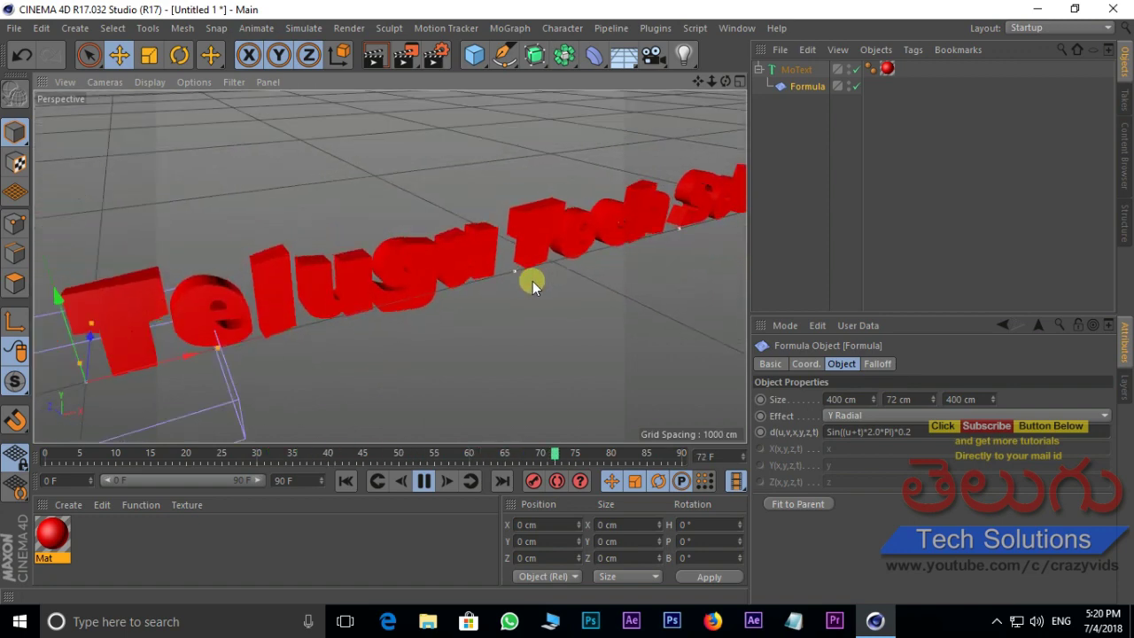
Change the formula's 2.0 factor to 5.0, giving Sin((u+t)*5.0*PI)*0.2, and replay it.
{"action": "left_click", "coordinate": [425, 483]}
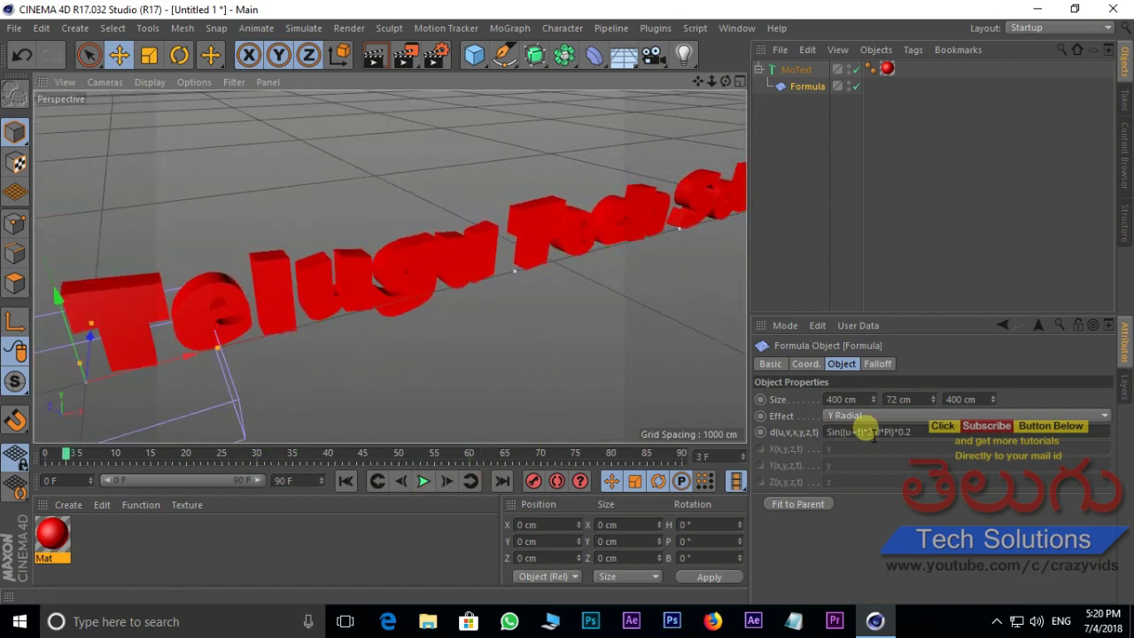
{"action": "left_click", "coordinate": [866, 432]}
{"action": "type", "text": "5"}
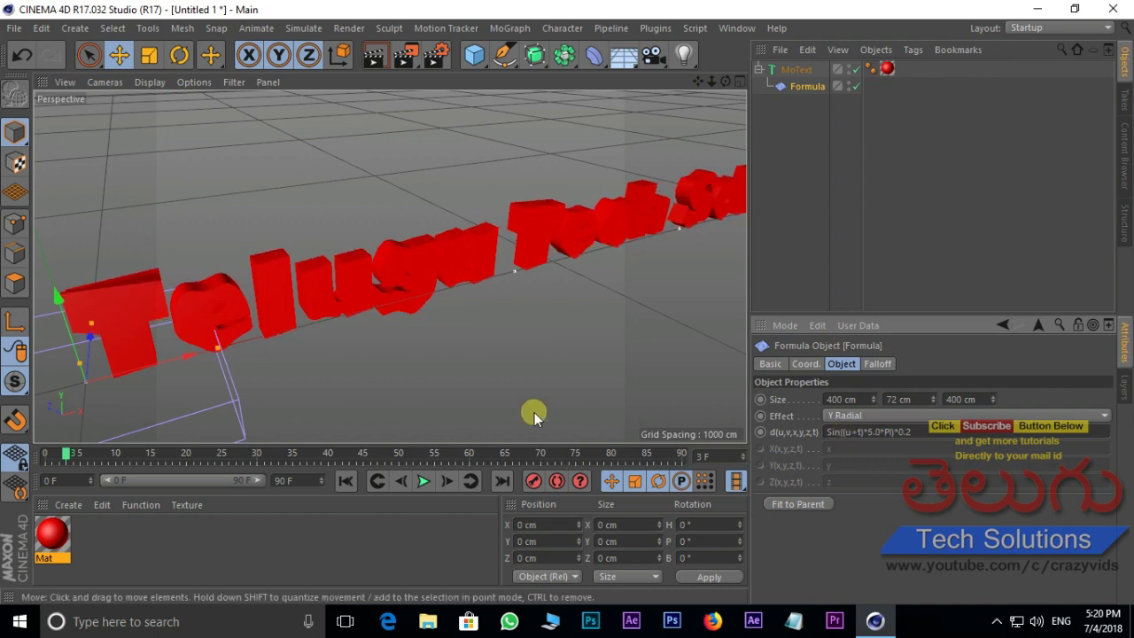
{"action": "left_click", "coordinate": [423, 480]}
{"action": "left_click_drag", "start_coordinate": [372, 361], "coordinate": [416, 373], "text": "alt"}
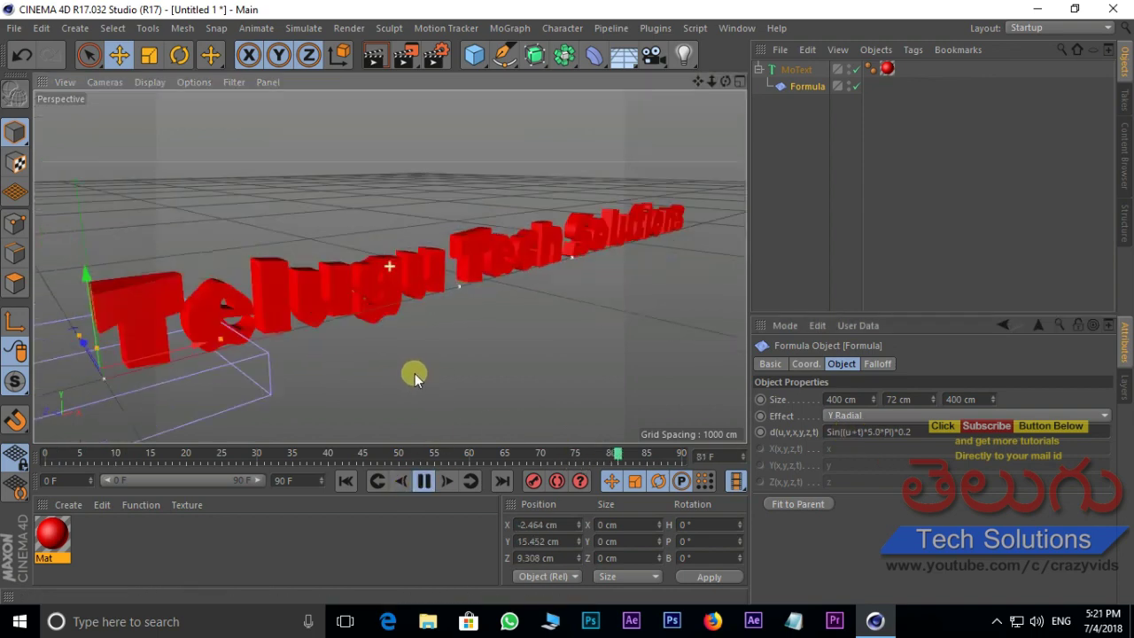